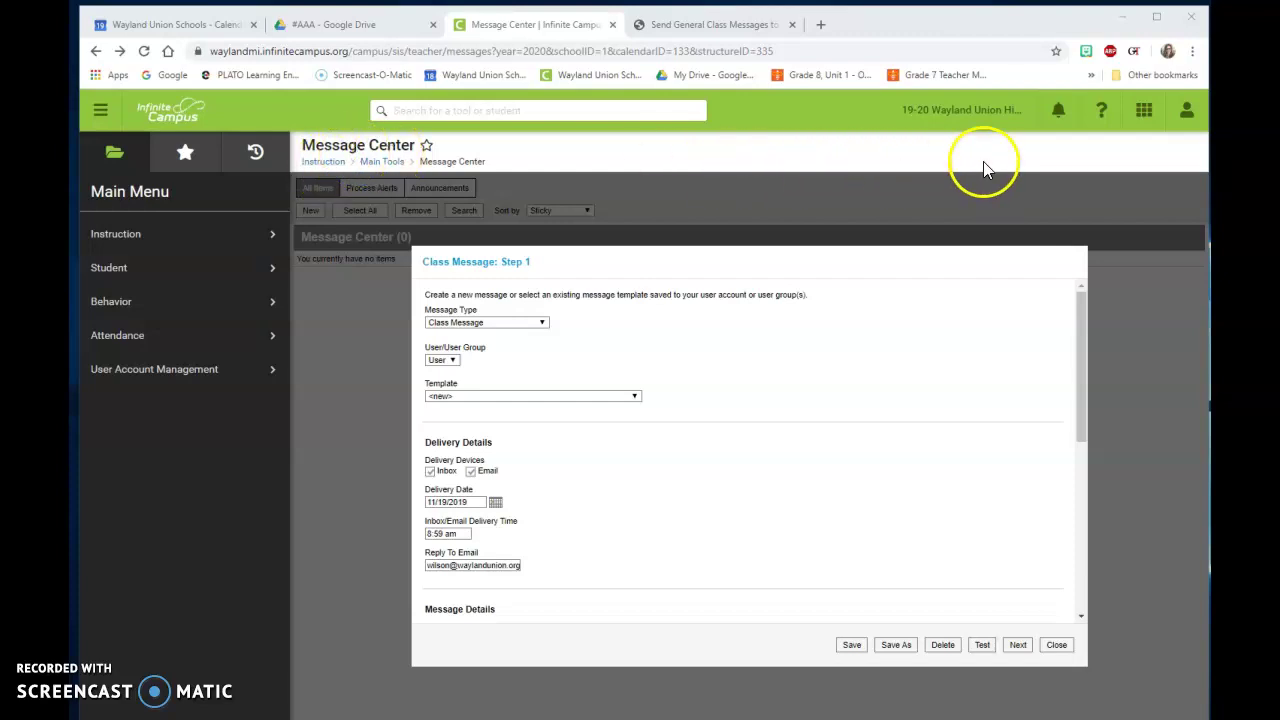
Step: Glance at the notifications panel, close it, and scroll down the Class Message form
click(1059, 115)
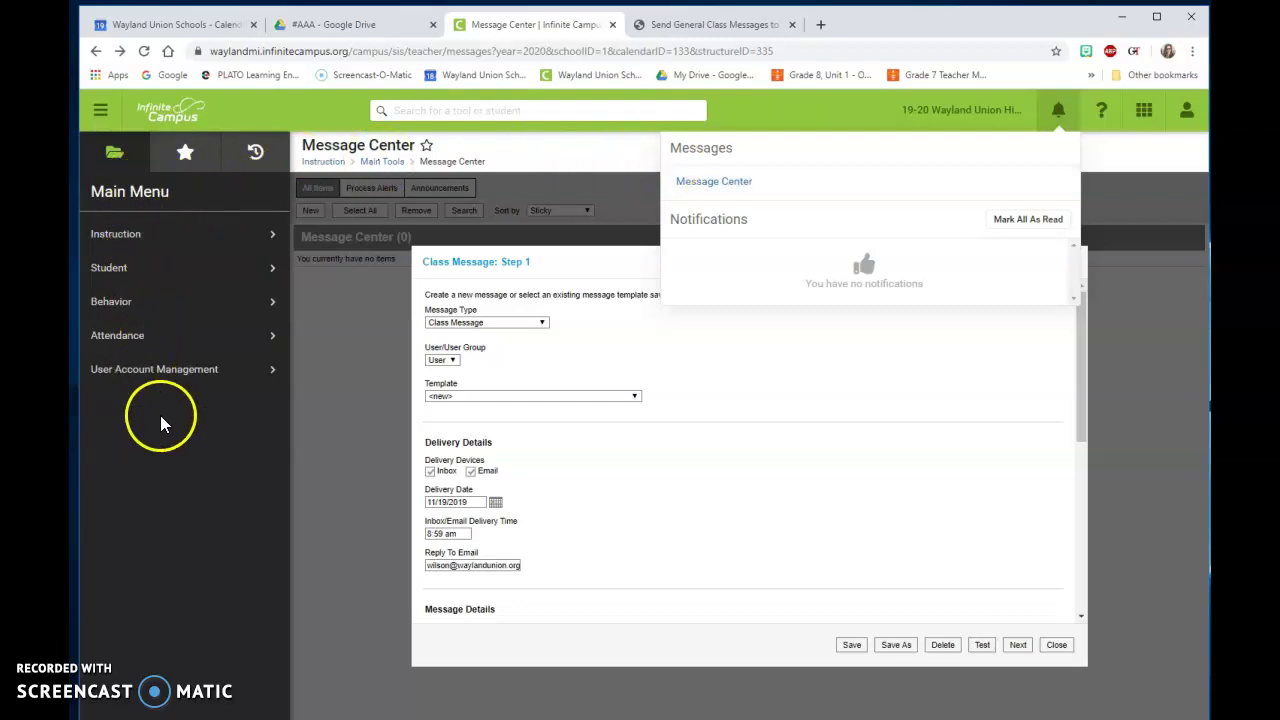
click(515, 160)
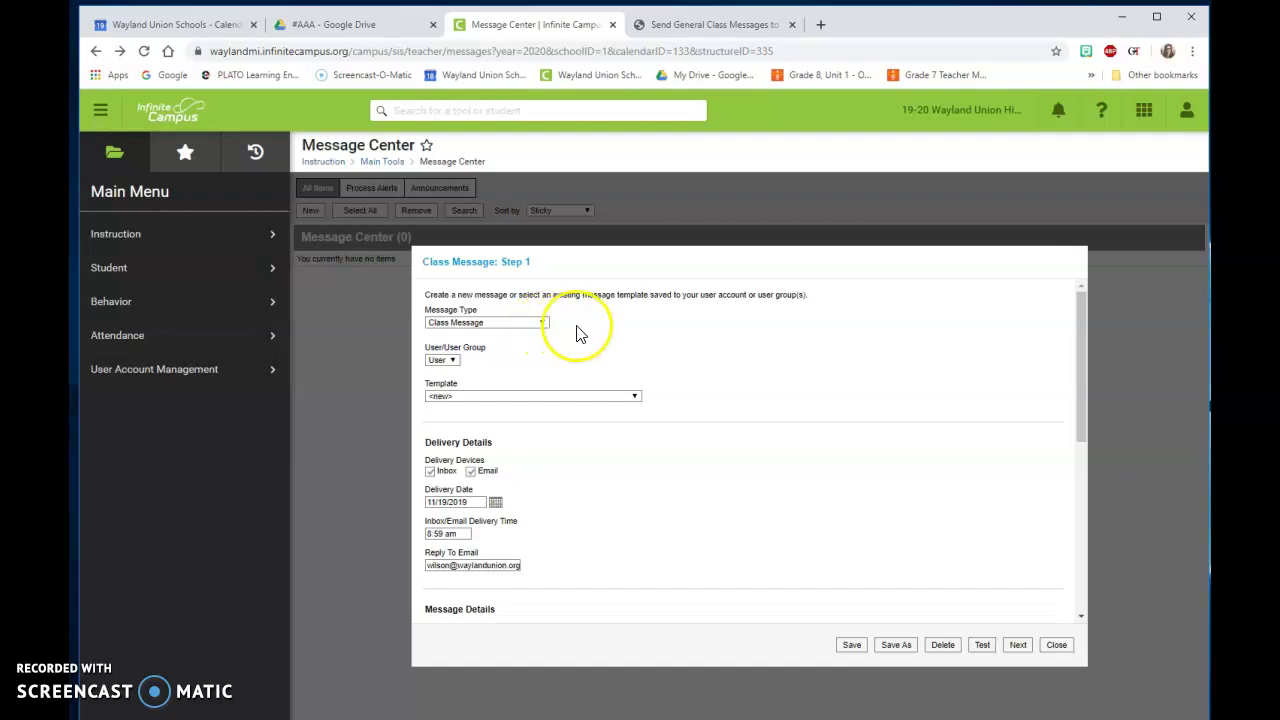
scroll(576, 333, down, 1)
scroll(576, 333, down, 2)
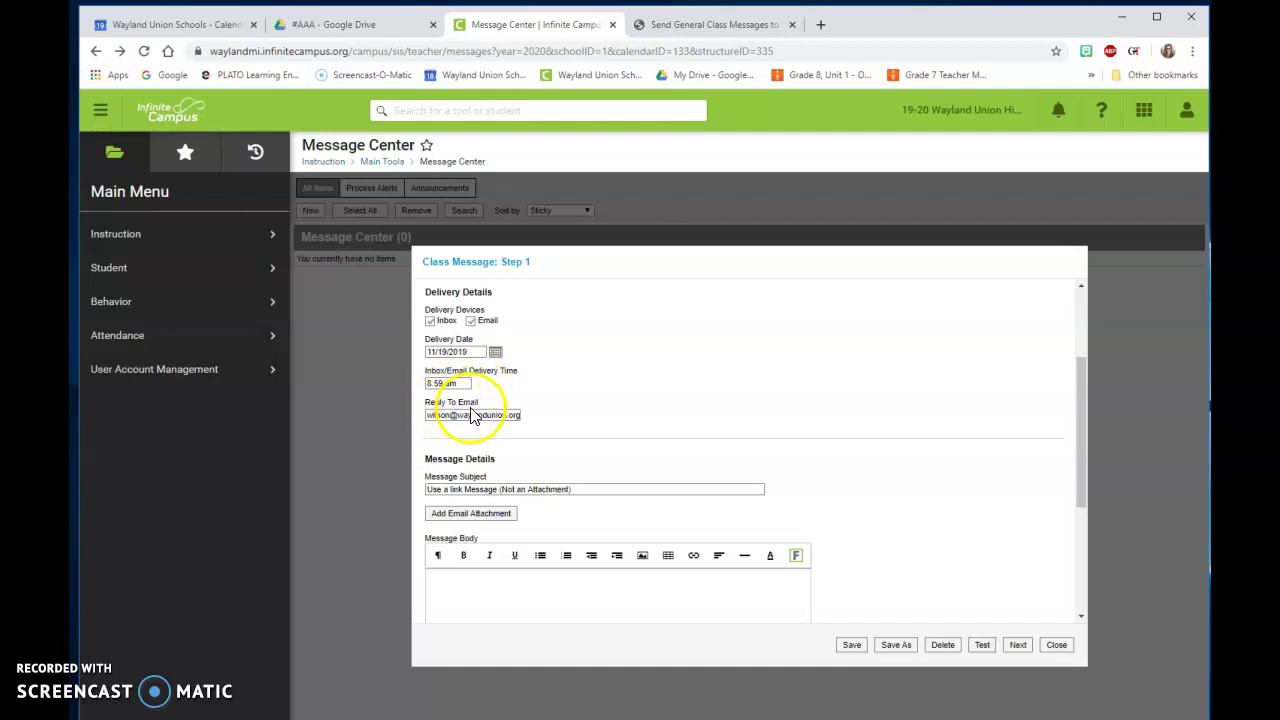
Step: Correct the name part of the Reply To Email so it holds the teacher's school e-mail address
click(468, 414)
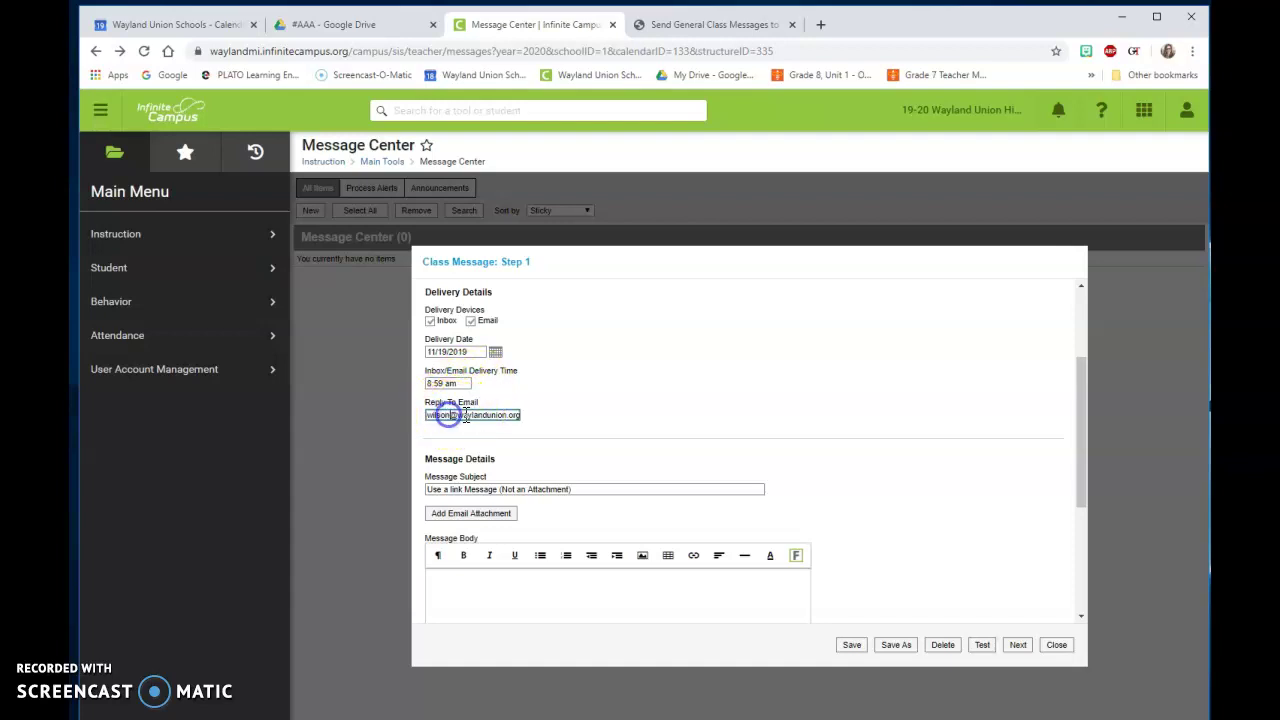
key(BackSpace)
key(BackSpace)
key(BackSpace)
key(BackSpace)
key(BackSpace)
key(BackSpace)
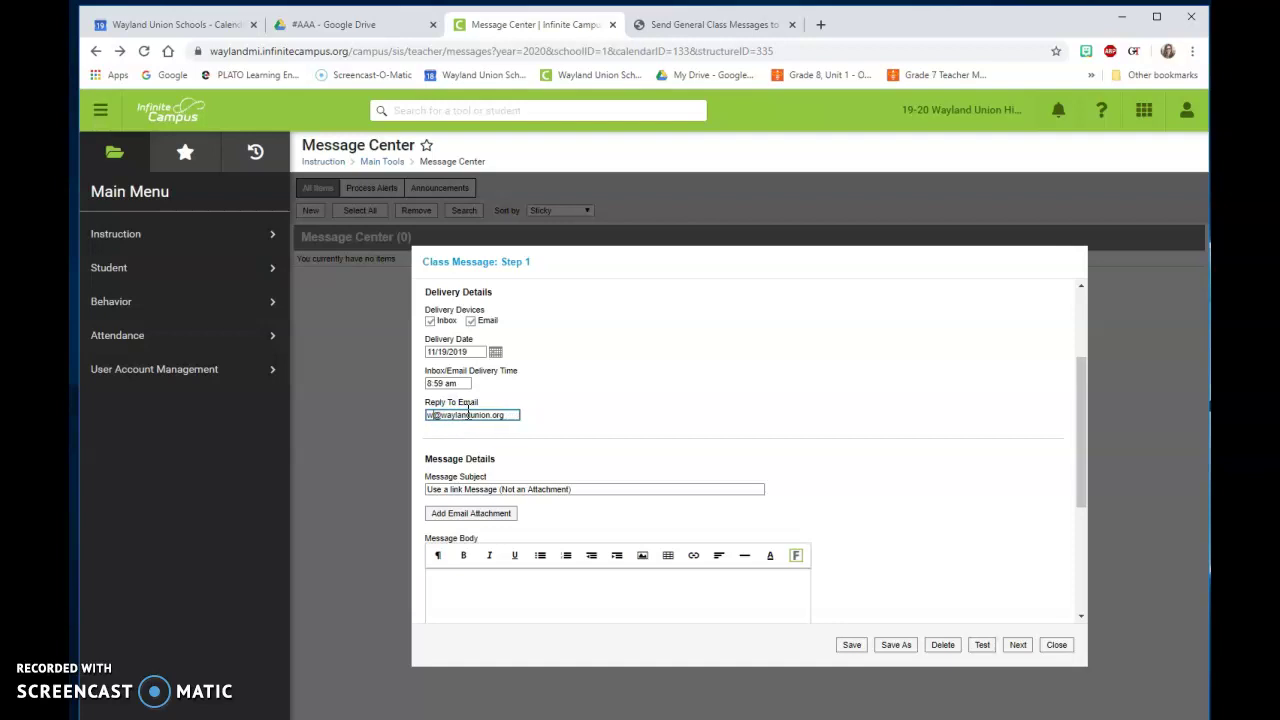
triple_click(502, 418)
click(537, 414)
click(548, 375)
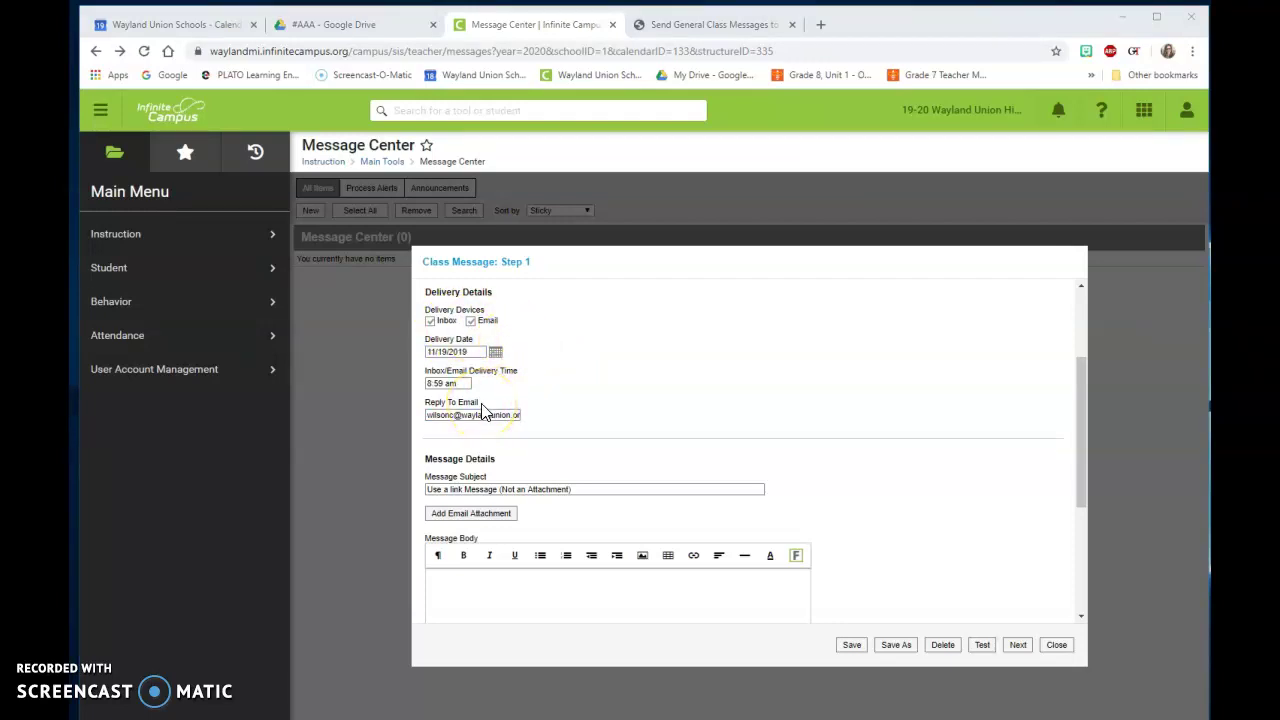
click(544, 420)
scroll(544, 427, down, 1)
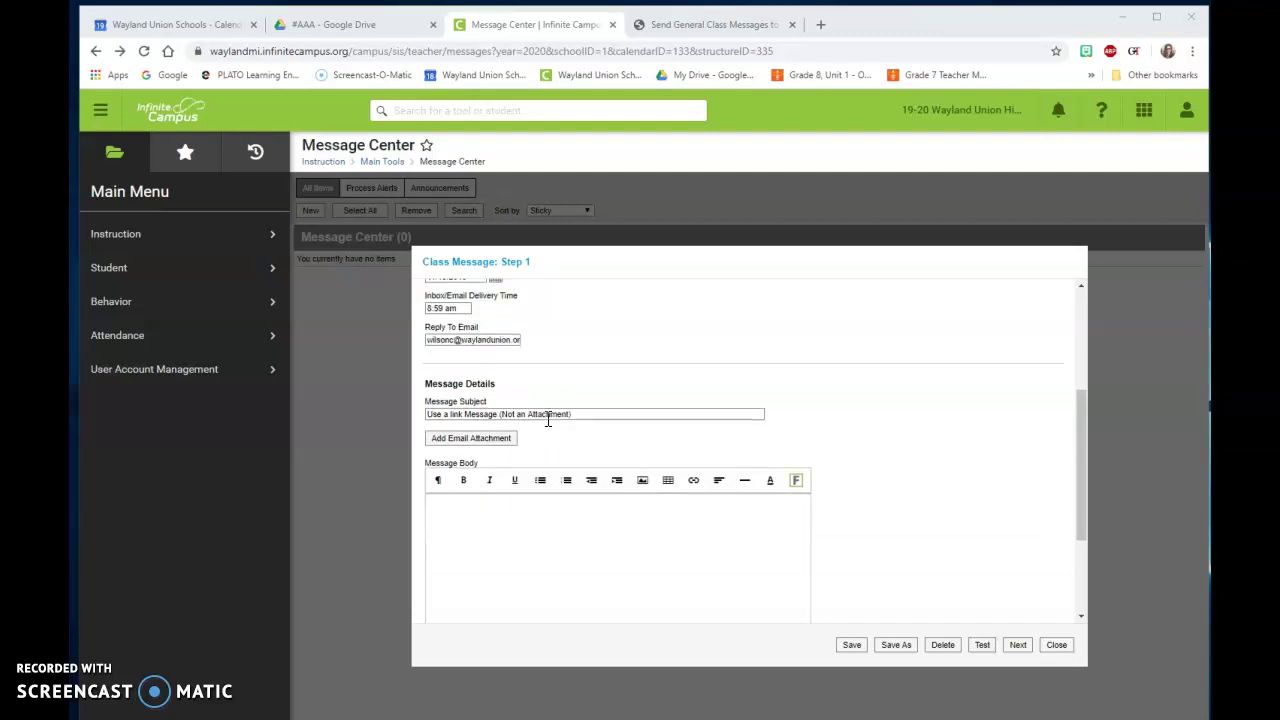
click(485, 400)
click(592, 414)
scroll(580, 450, up, 4)
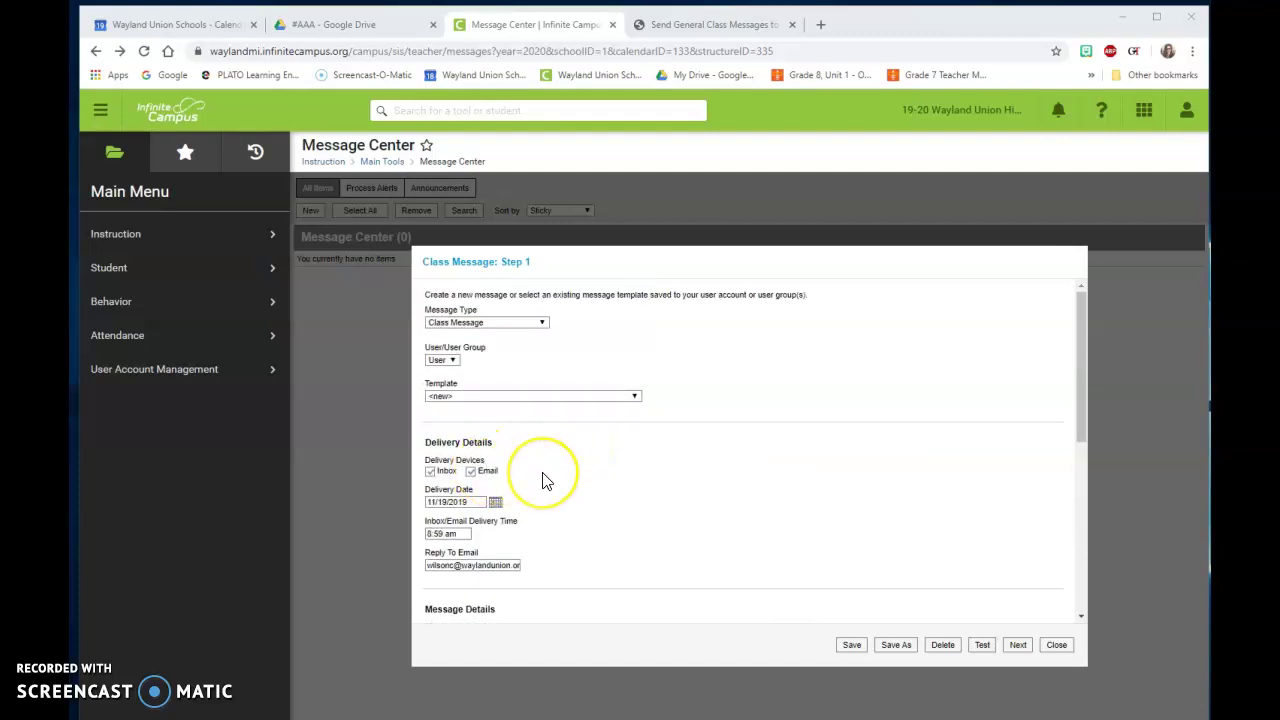
scroll(530, 461, down, 3)
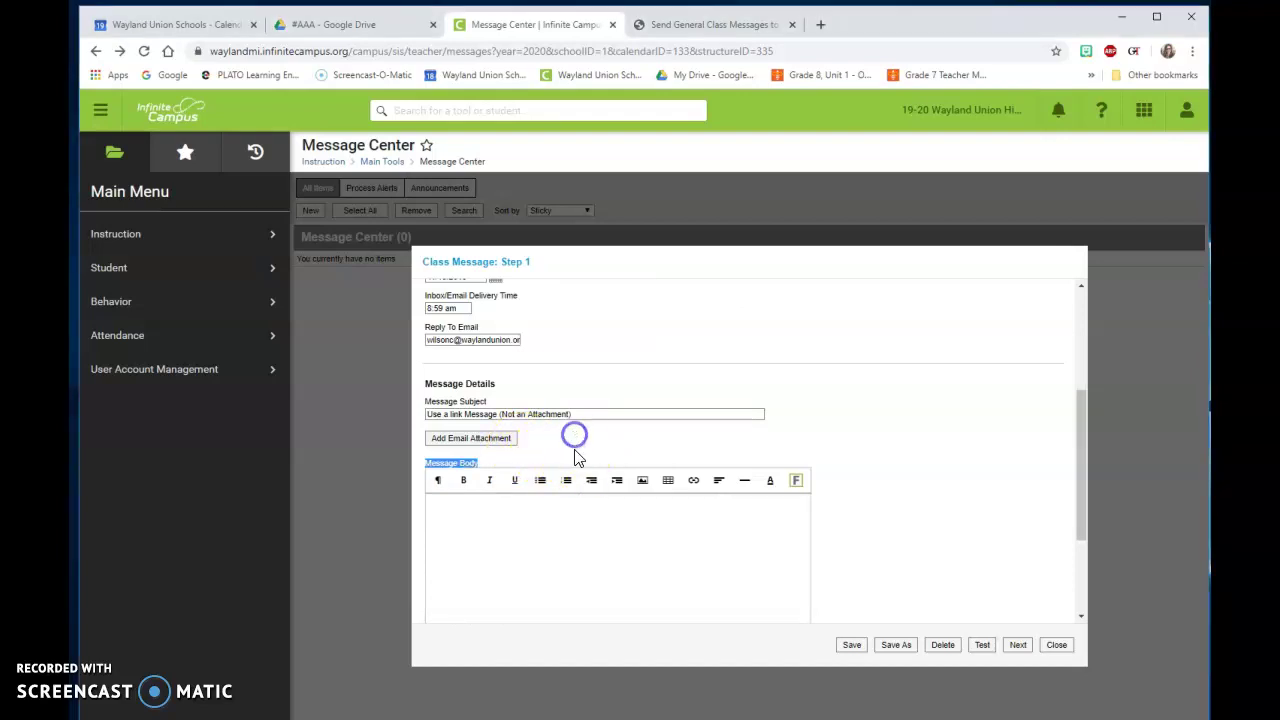
click(562, 515)
click(527, 529)
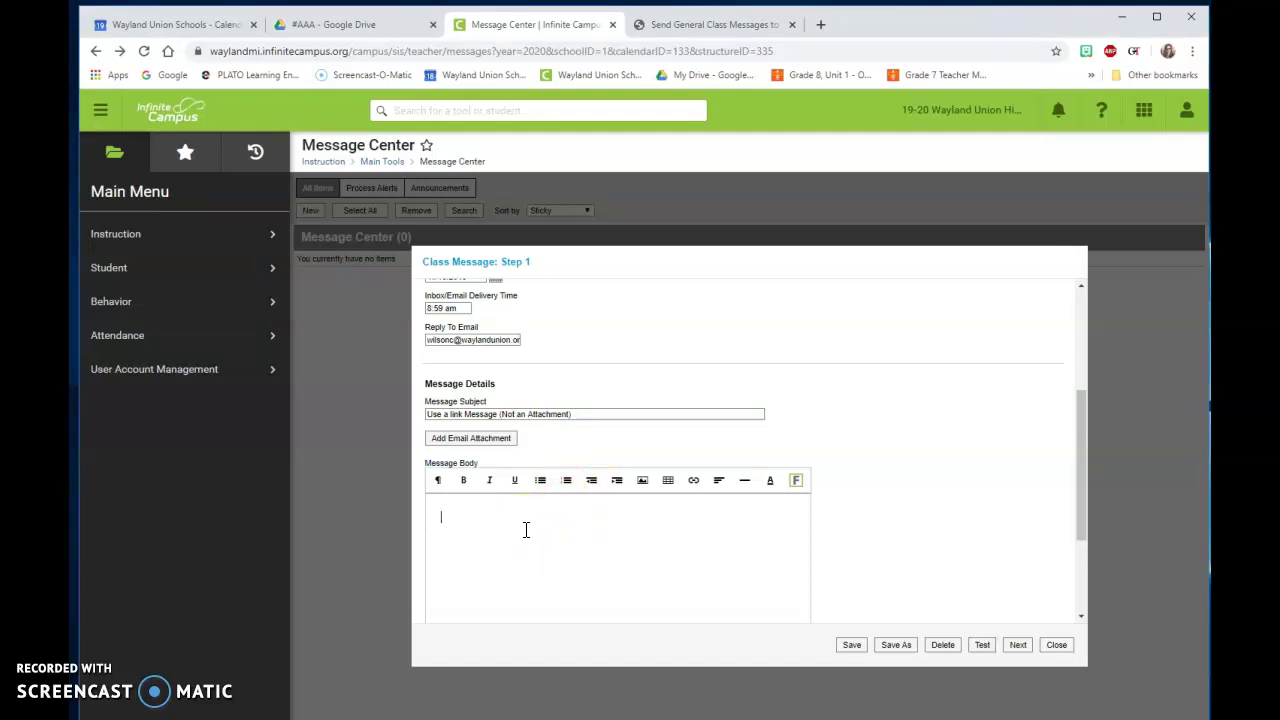
click(480, 447)
click(690, 482)
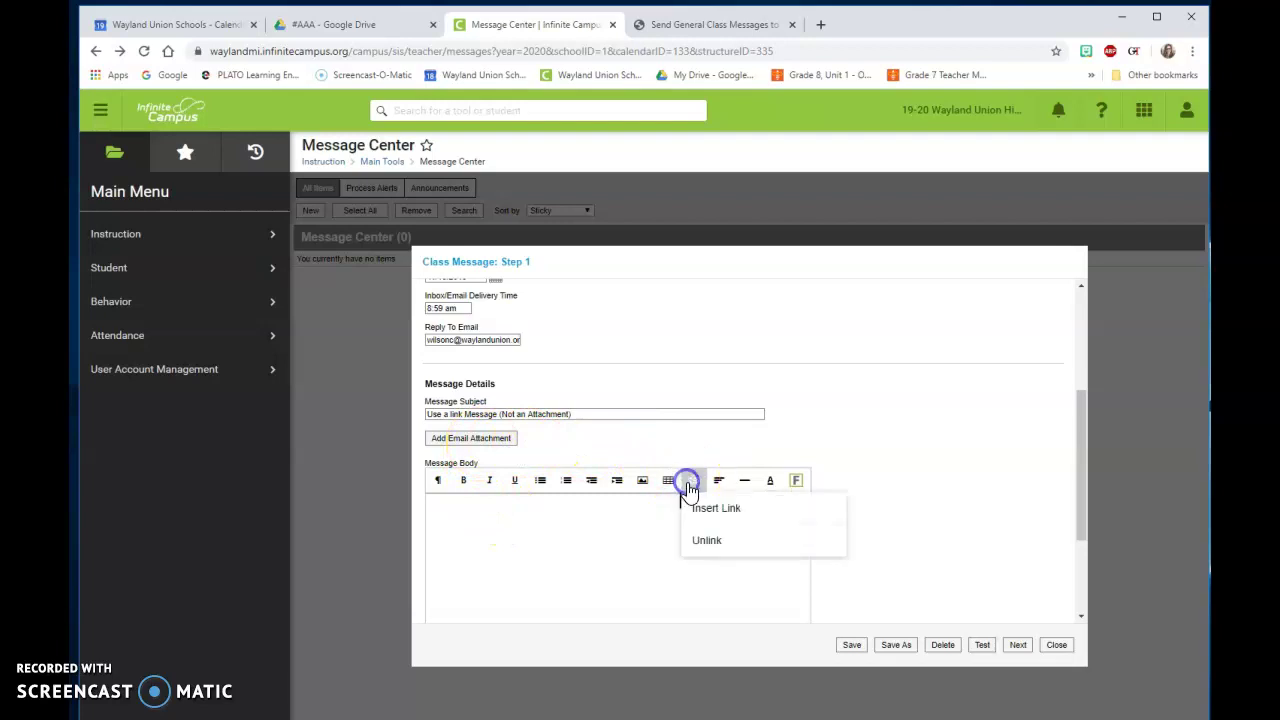
click(566, 521)
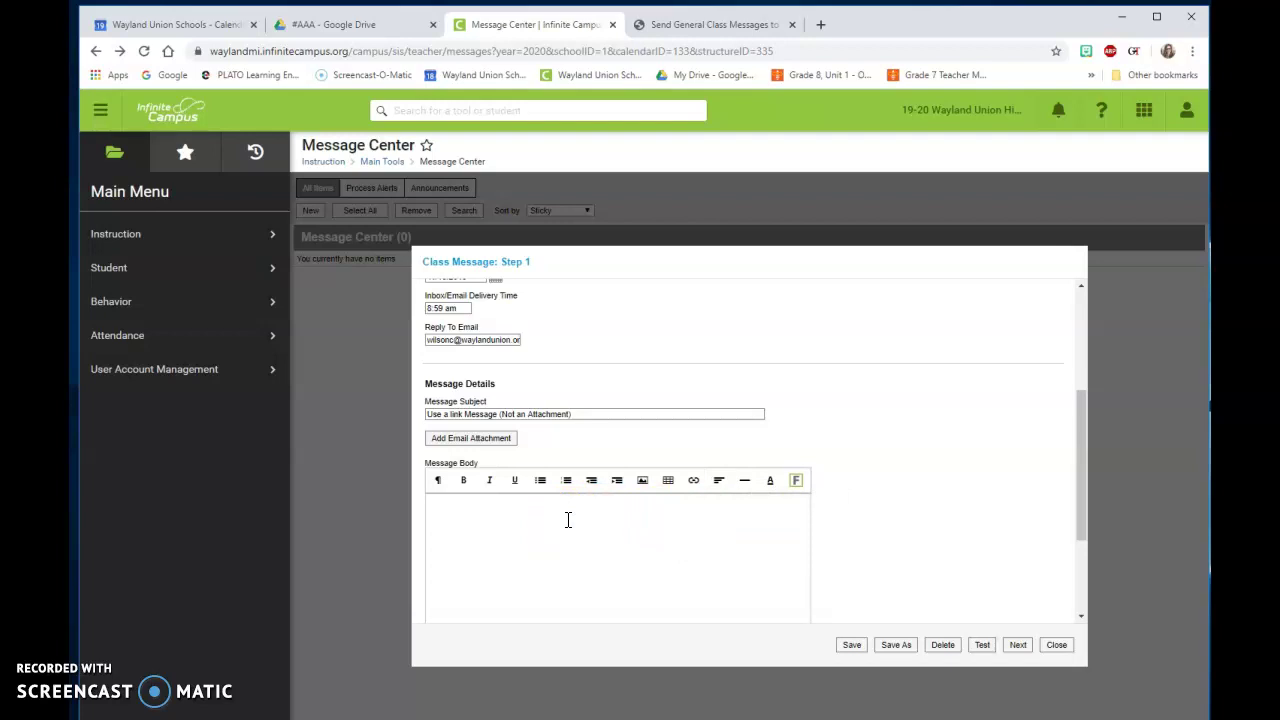
click(565, 525)
click(560, 525)
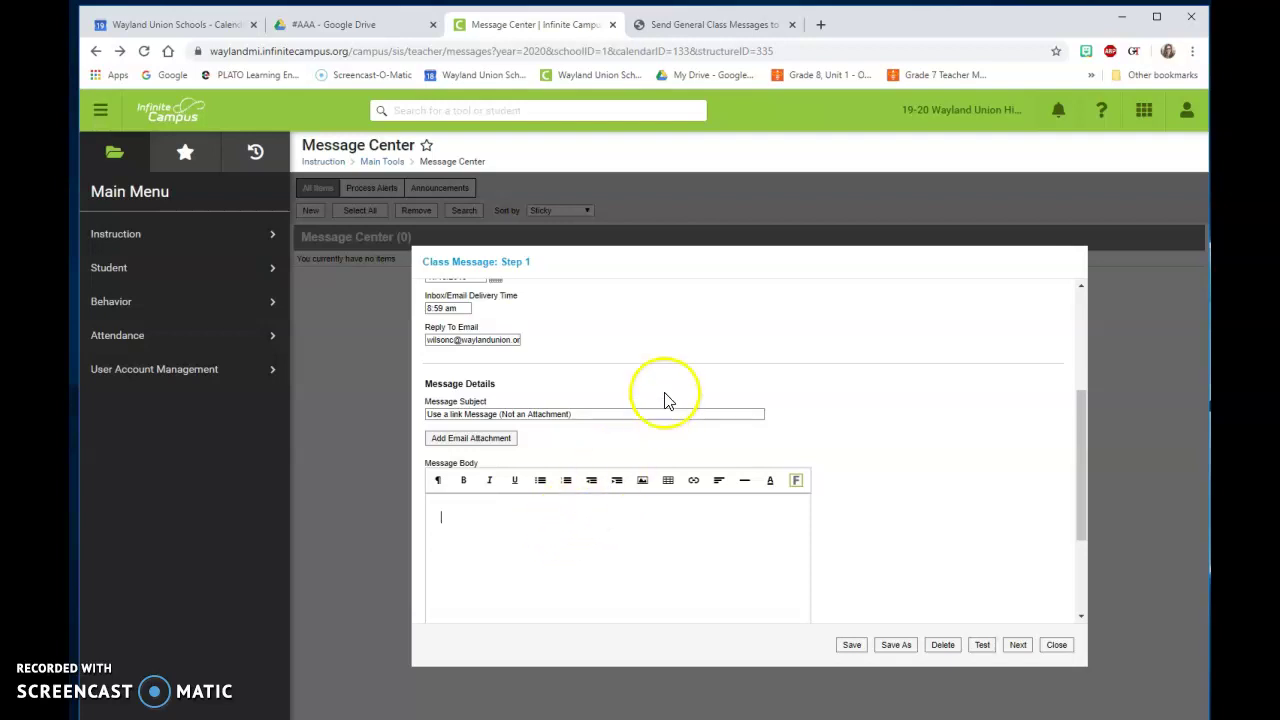
Step: Upload 'Send General Class Messages to Students and Parents - Infinite Campus.pdf' from Downloads into #AAA and select it
click(370, 30)
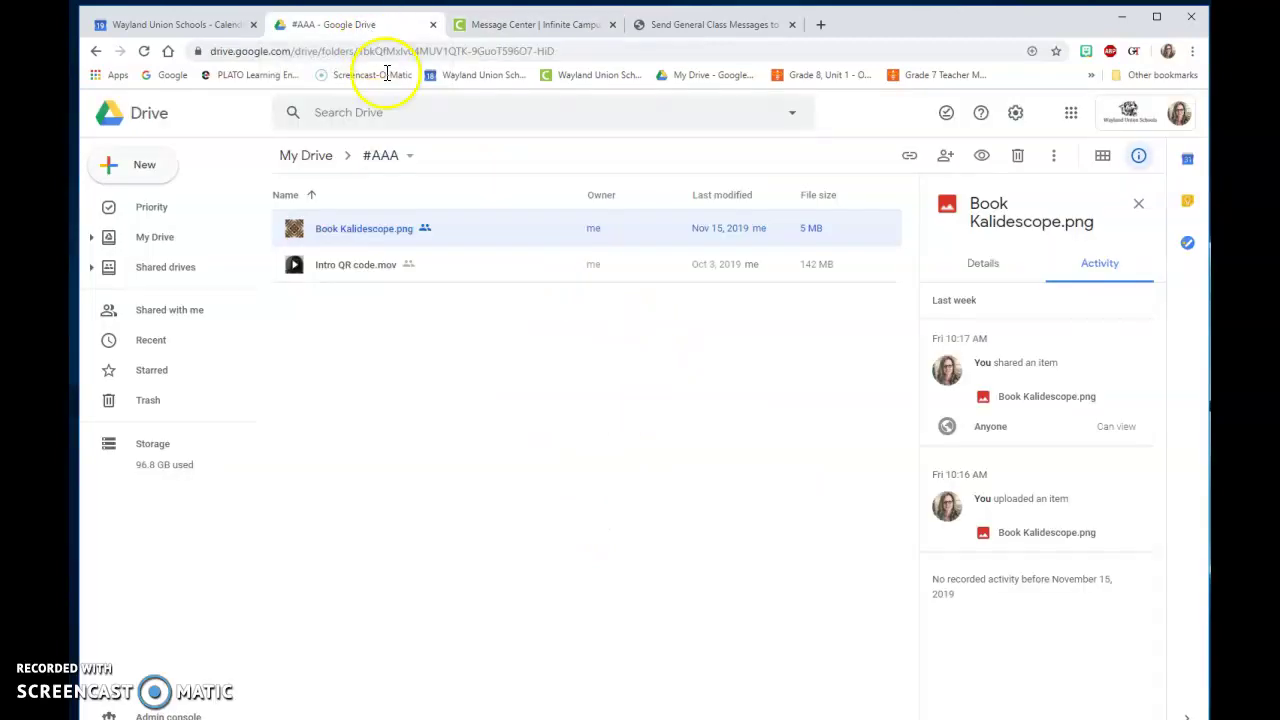
click(443, 236)
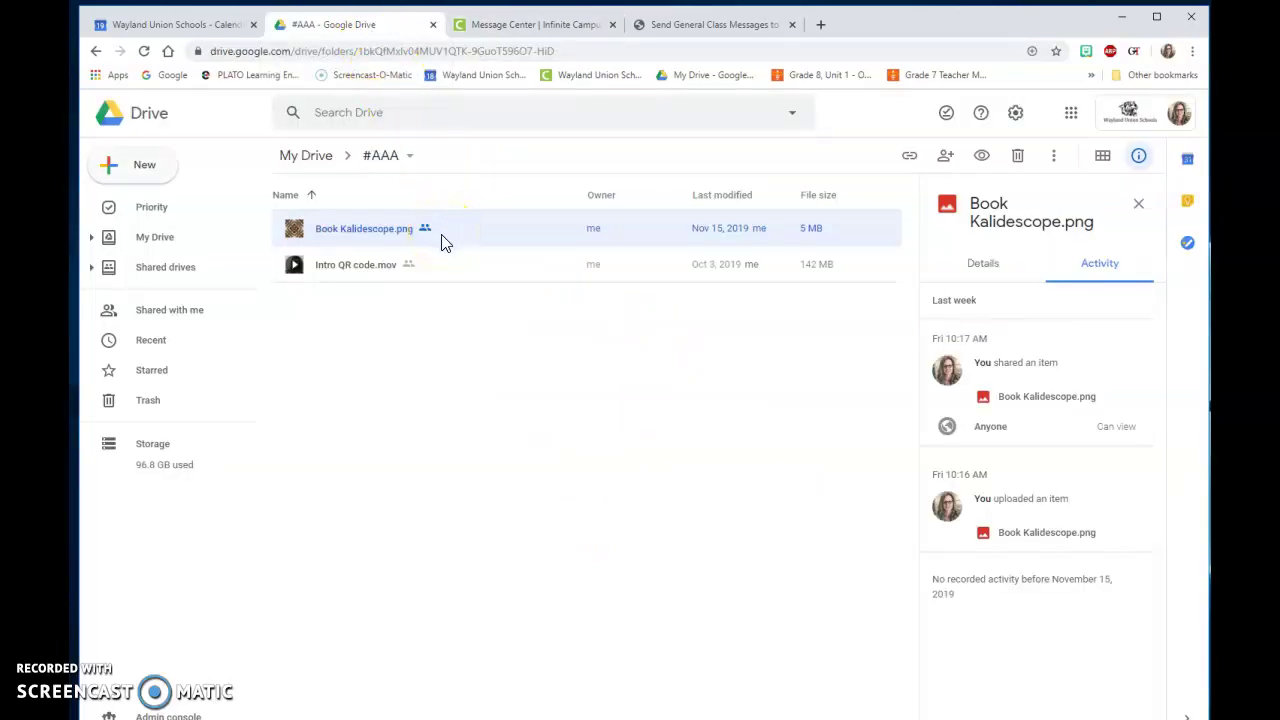
click(420, 233)
click(158, 170)
click(172, 207)
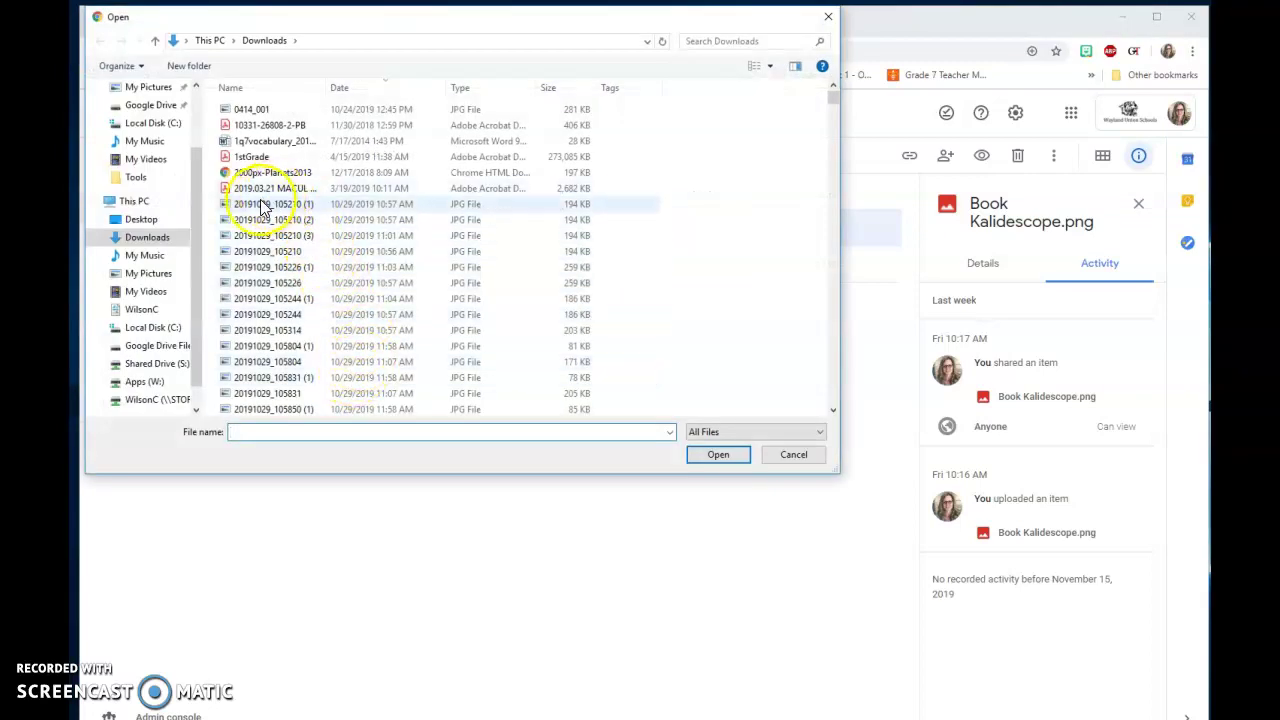
click(150, 240)
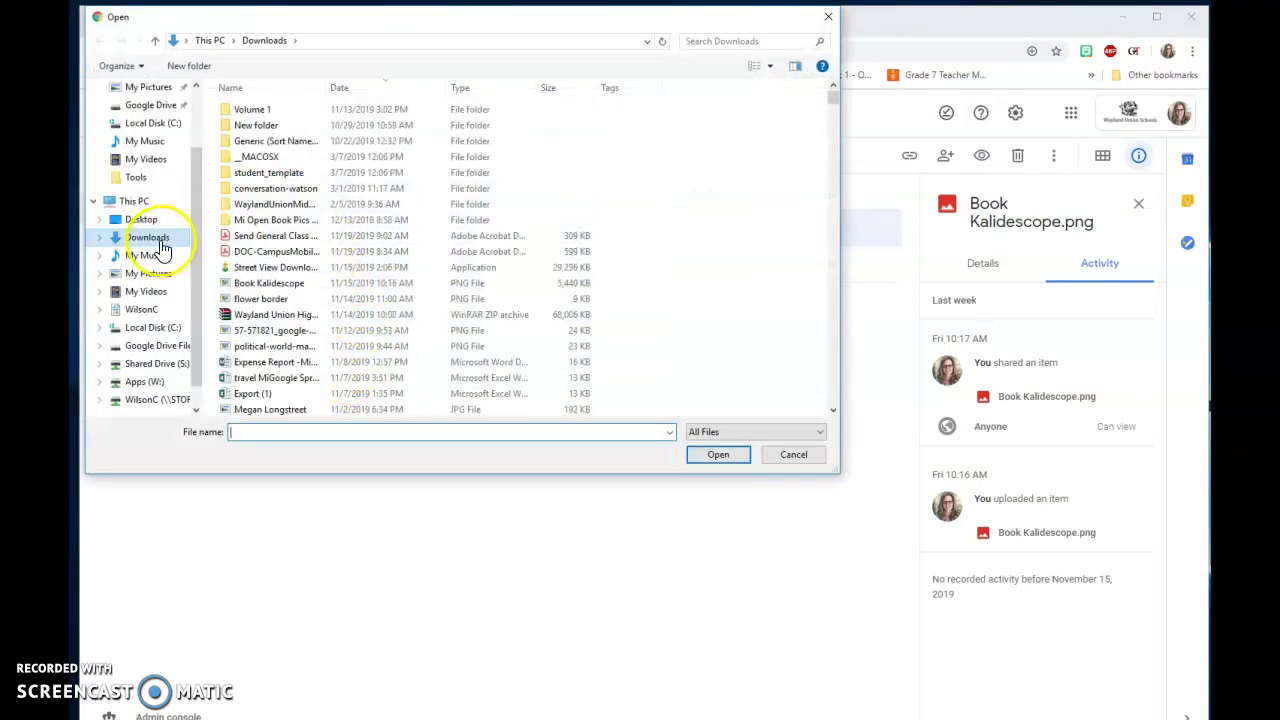
click(280, 237)
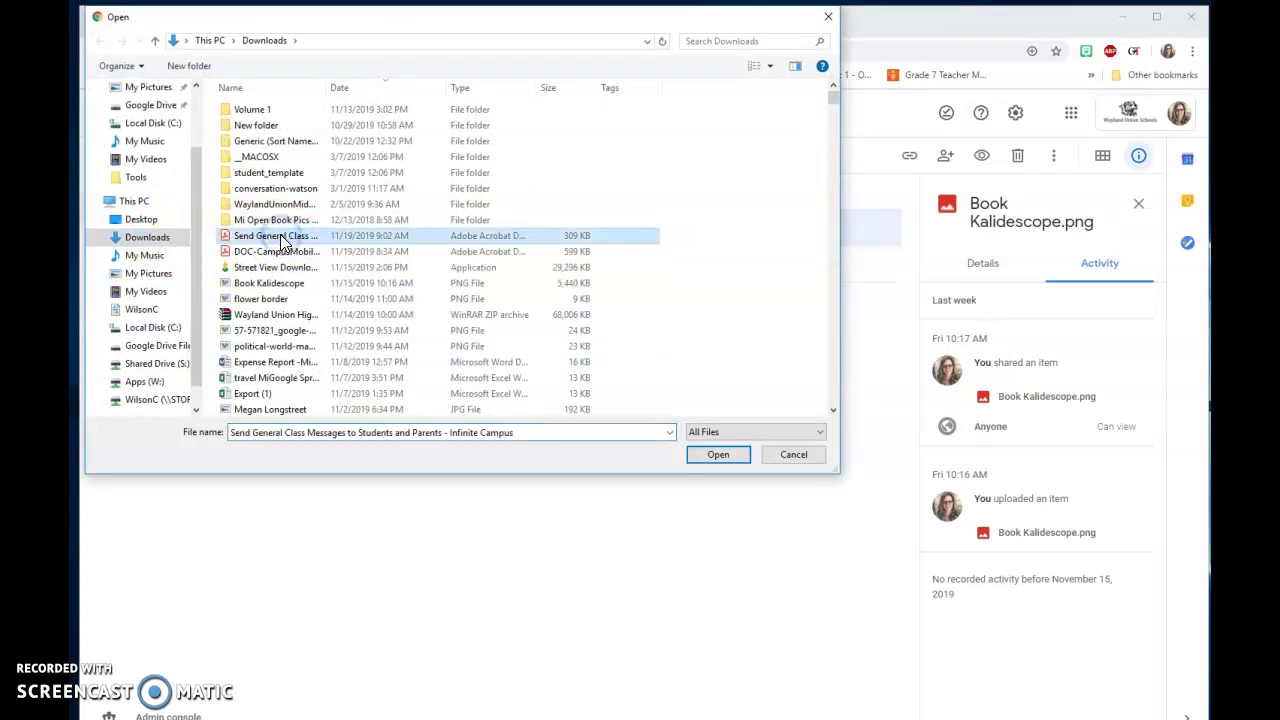
click(716, 458)
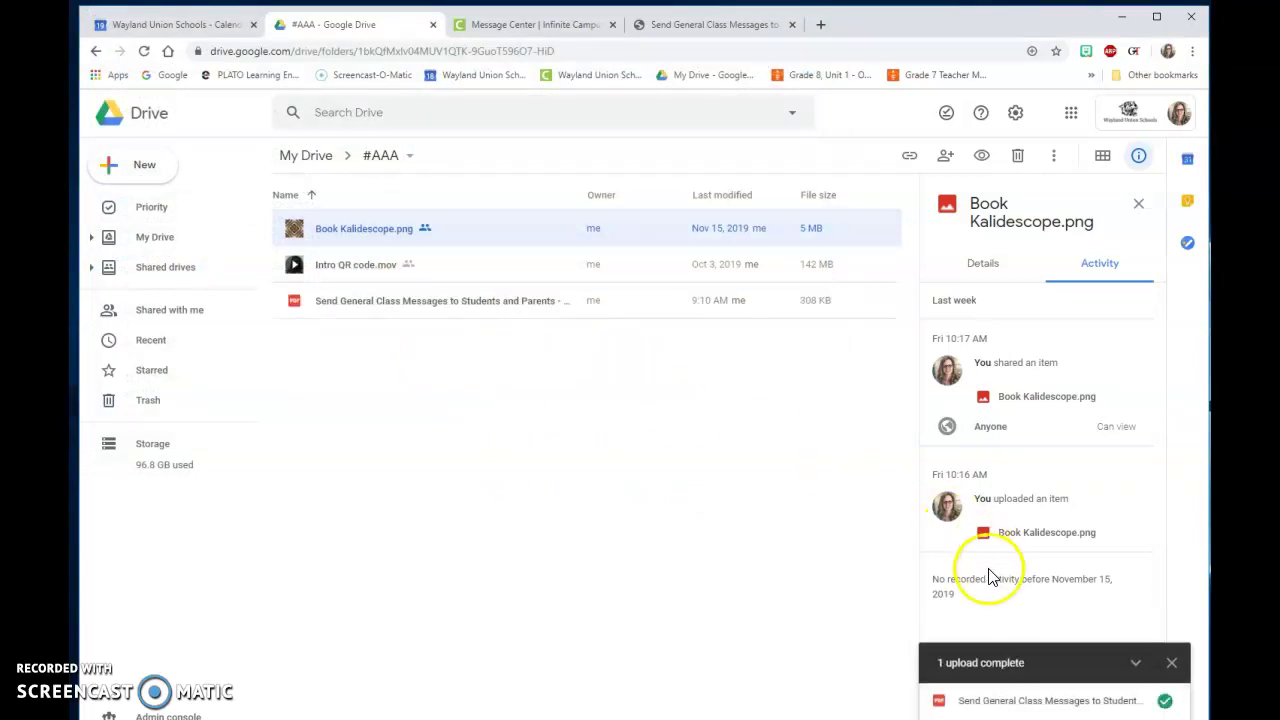
click(407, 310)
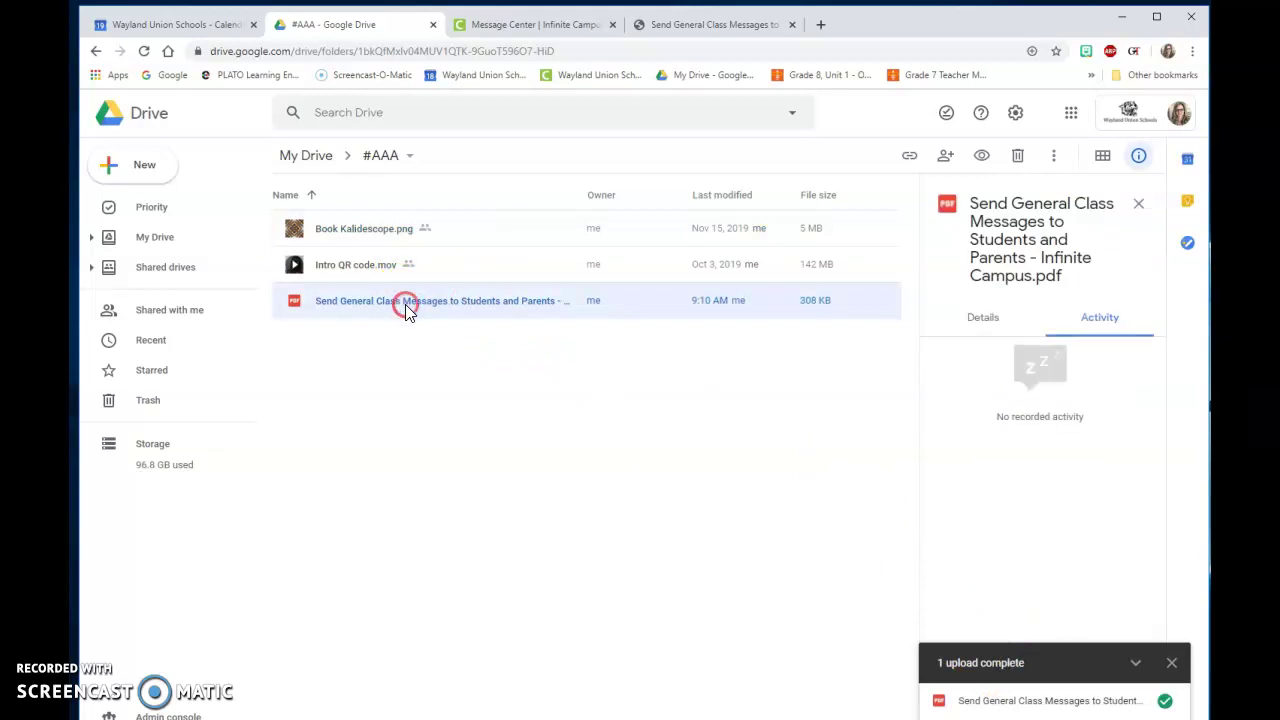
Step: Set the PDF's link sharing to 'On - Anyone with the link' and save
right_click(405, 306)
click(450, 388)
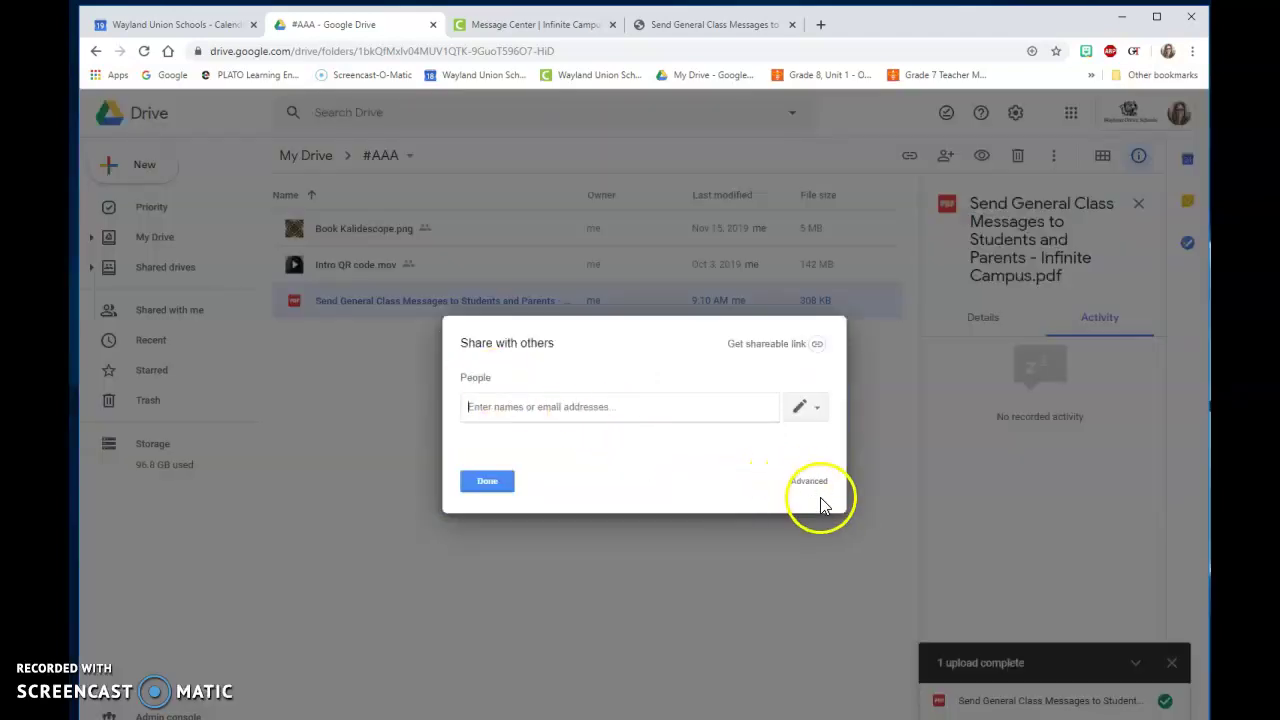
click(809, 481)
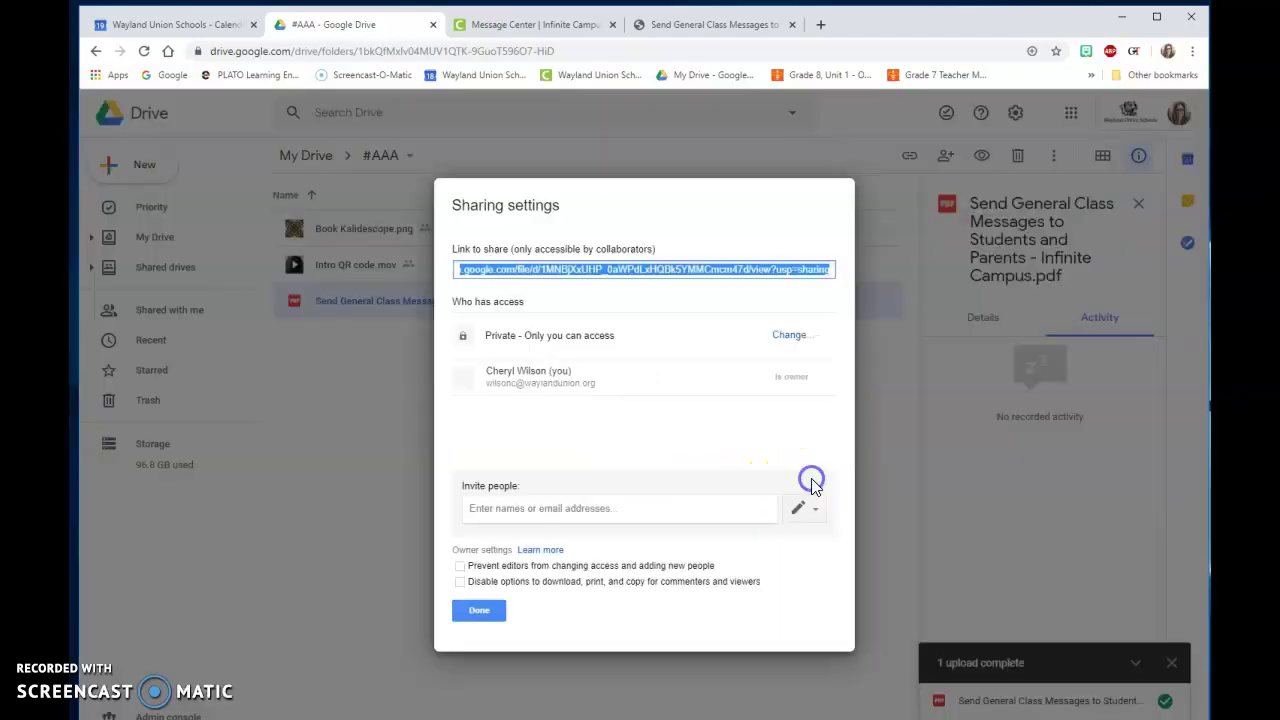
click(781, 337)
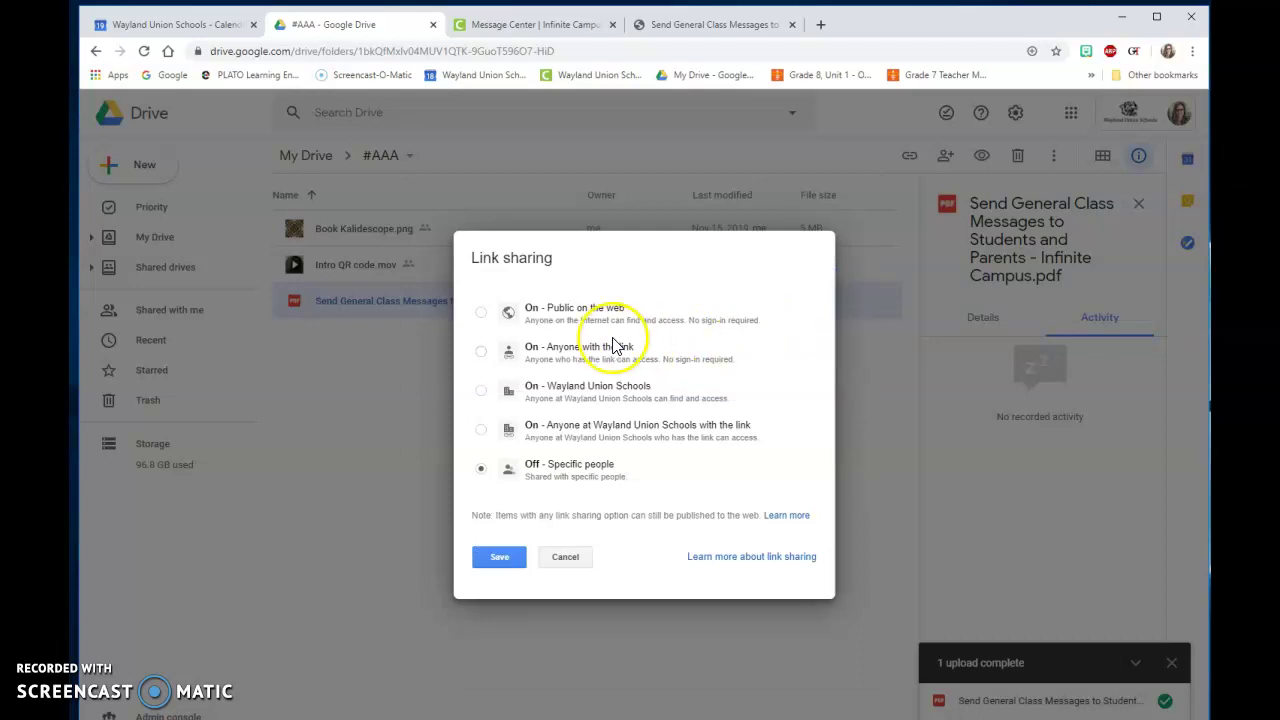
click(480, 352)
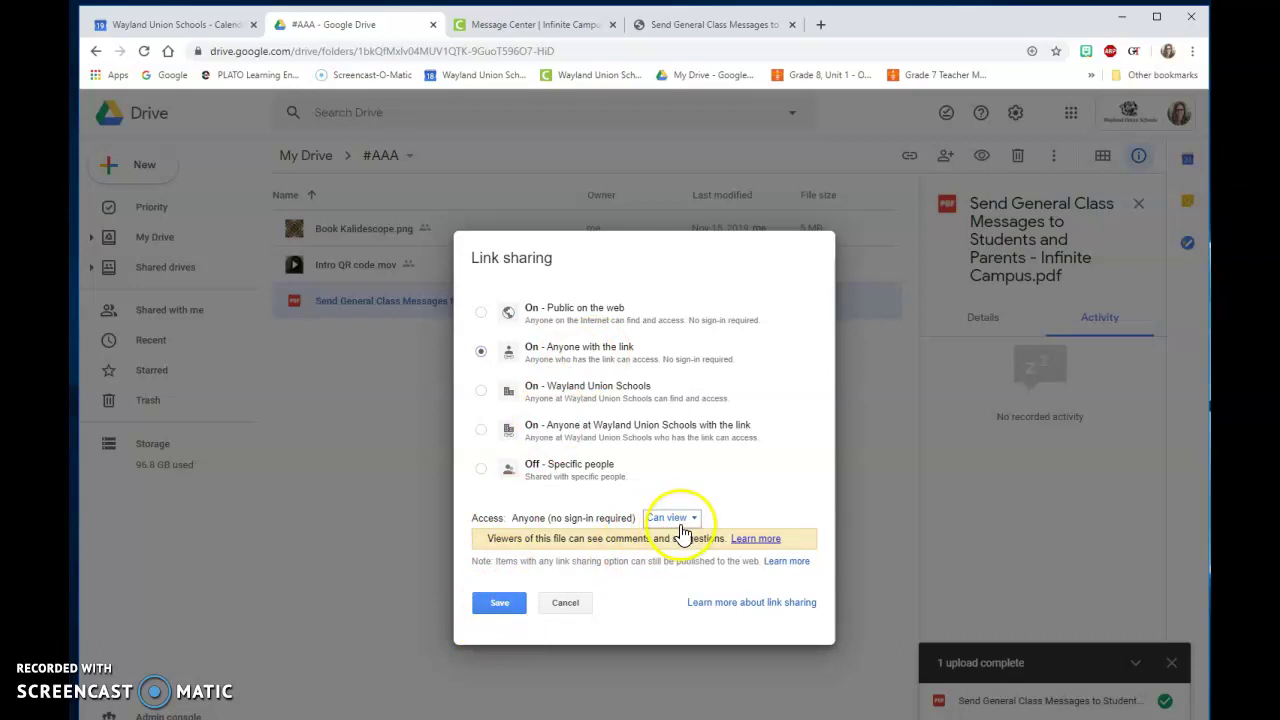
click(500, 605)
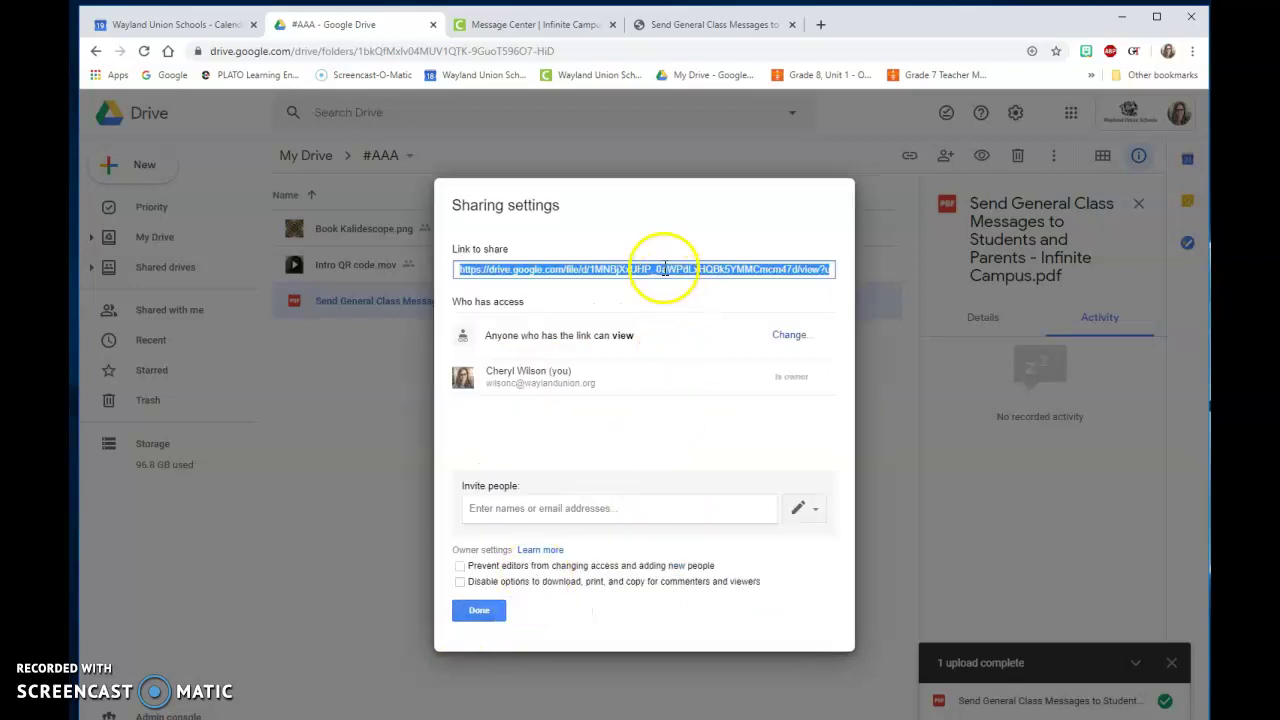
Step: Copy the PDF's share link and close the sharing settings
right_click(664, 269)
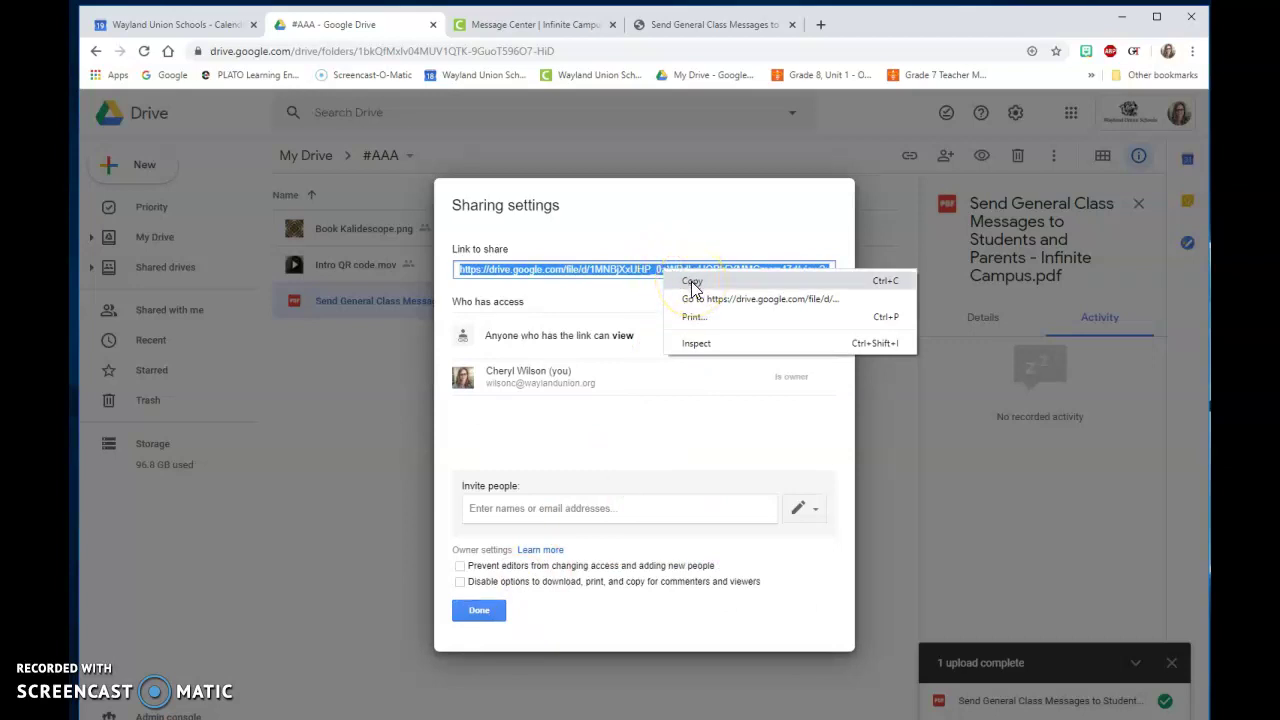
click(692, 283)
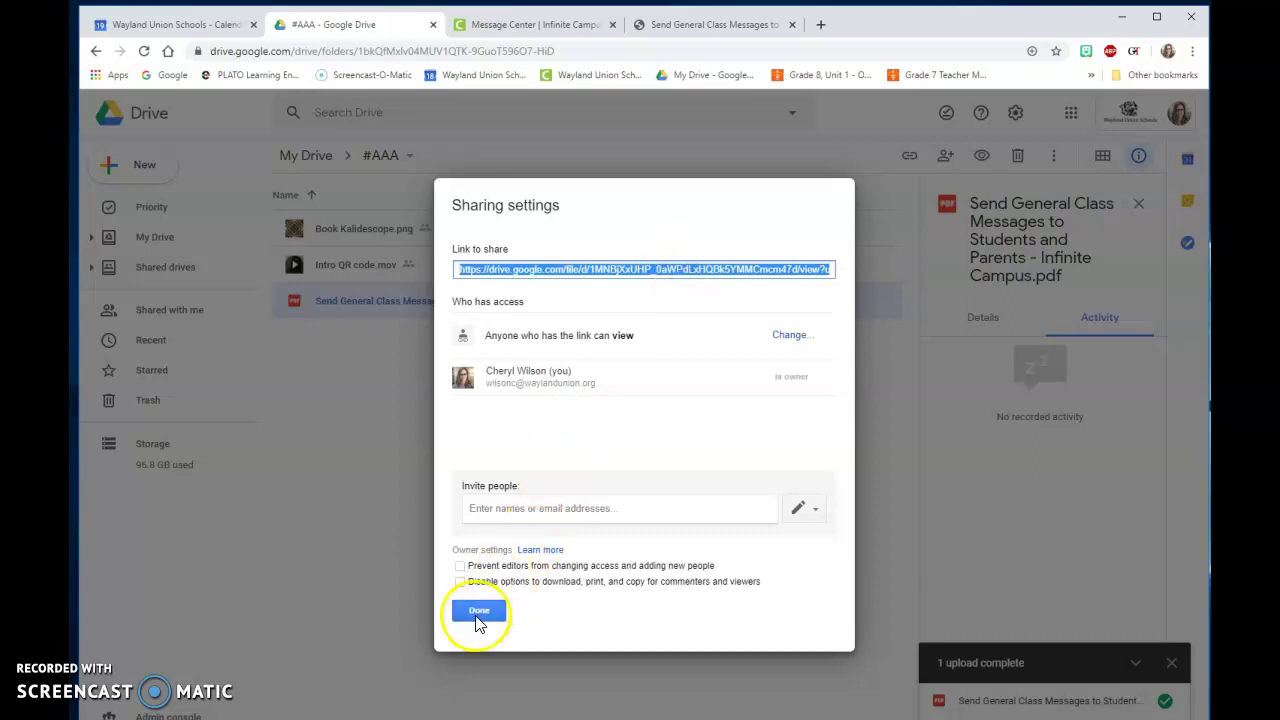
click(477, 612)
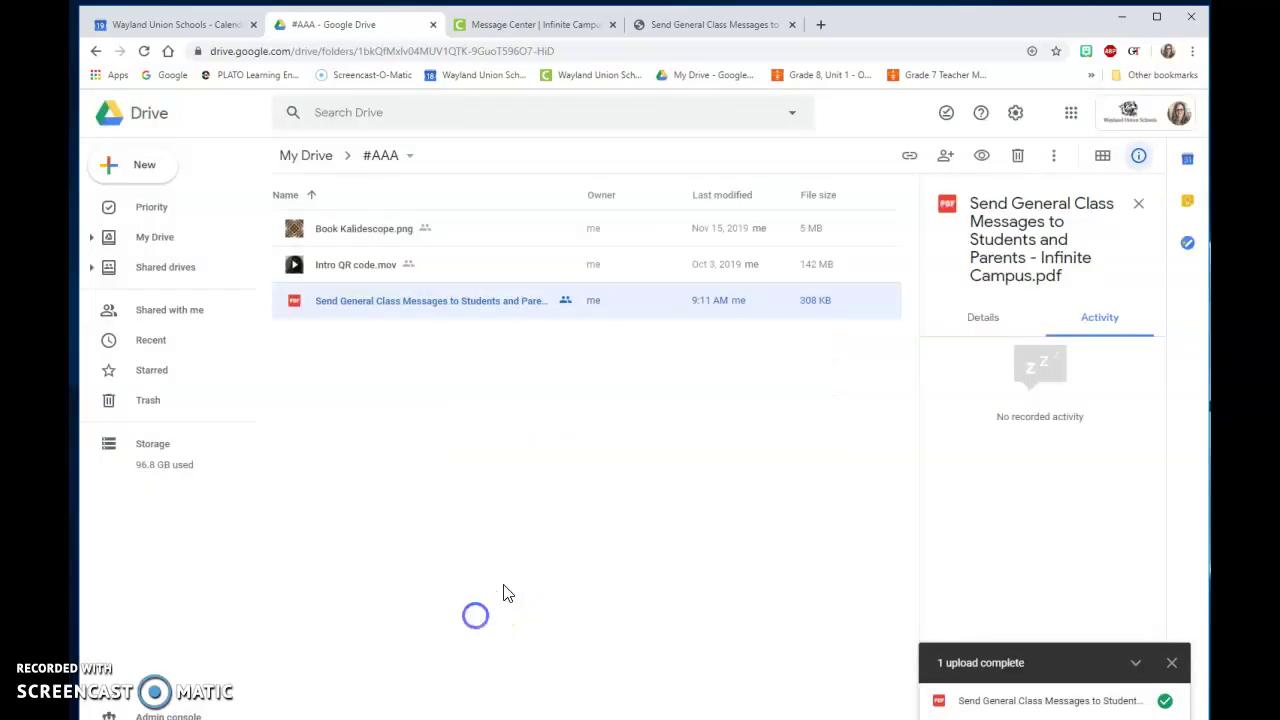
Step: Finish the message body so it reads 'Here is my PDF on the Message Center.'
click(540, 24)
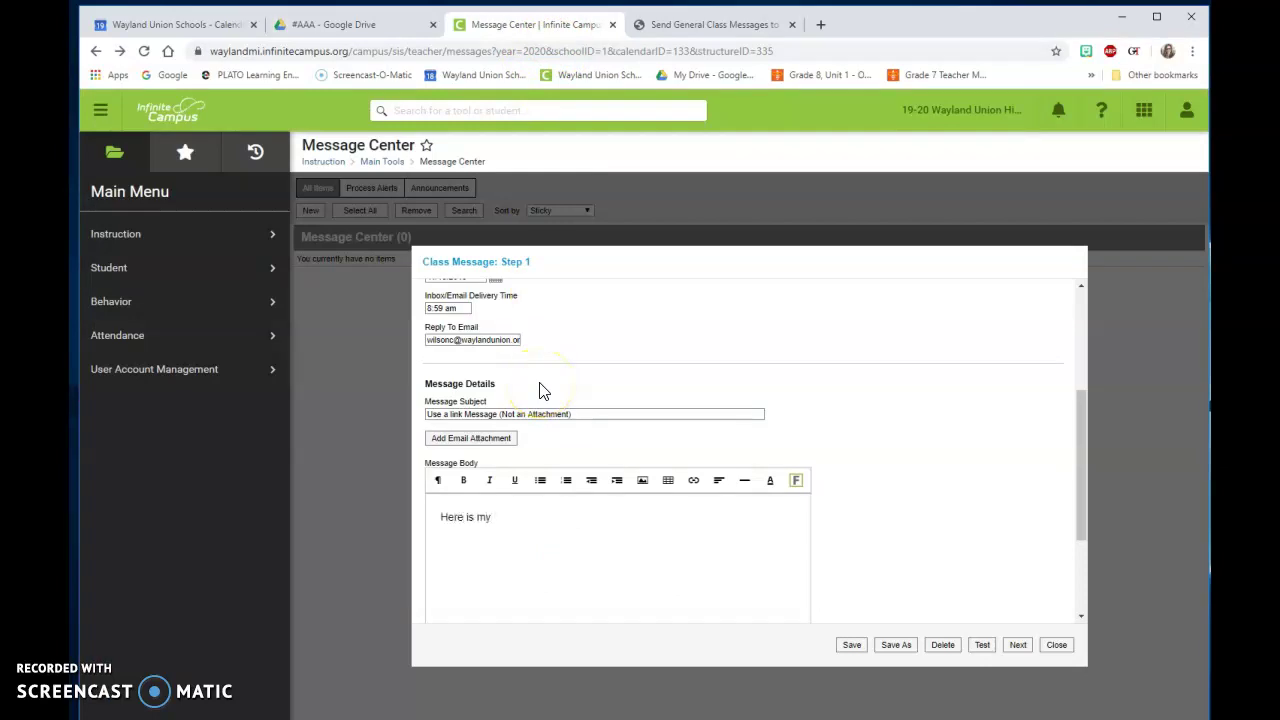
text(DF of)
key(BackSpace)
text(on the Message Center)
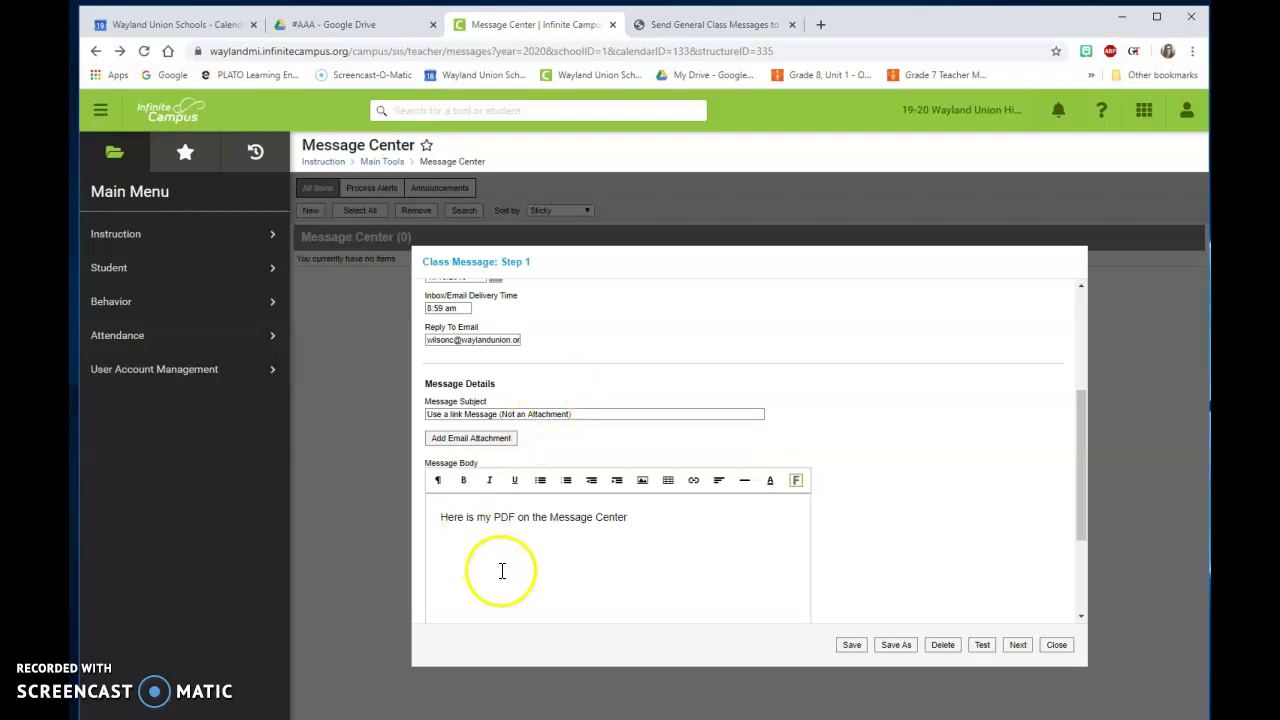
Step: Hyperlink the phrase 'PDF on the Message Center' to the pasted Drive share link
drag(495, 519, 626, 521)
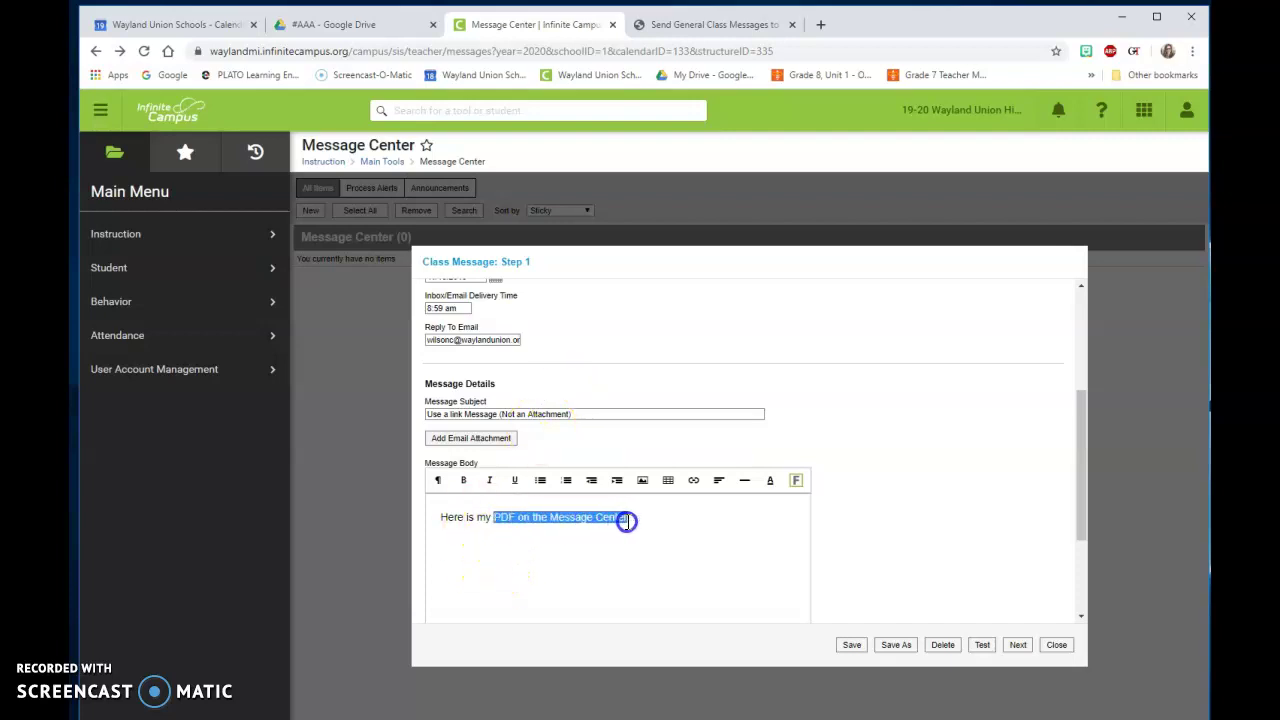
click(693, 480)
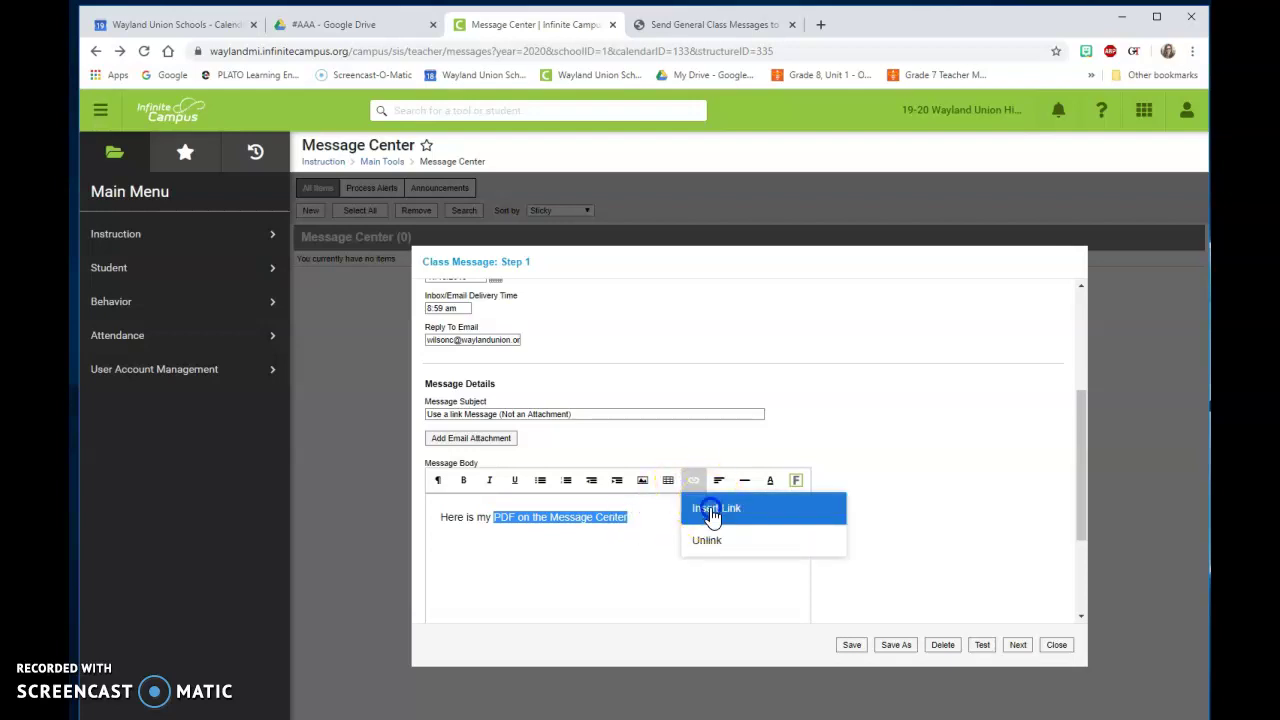
click(712, 508)
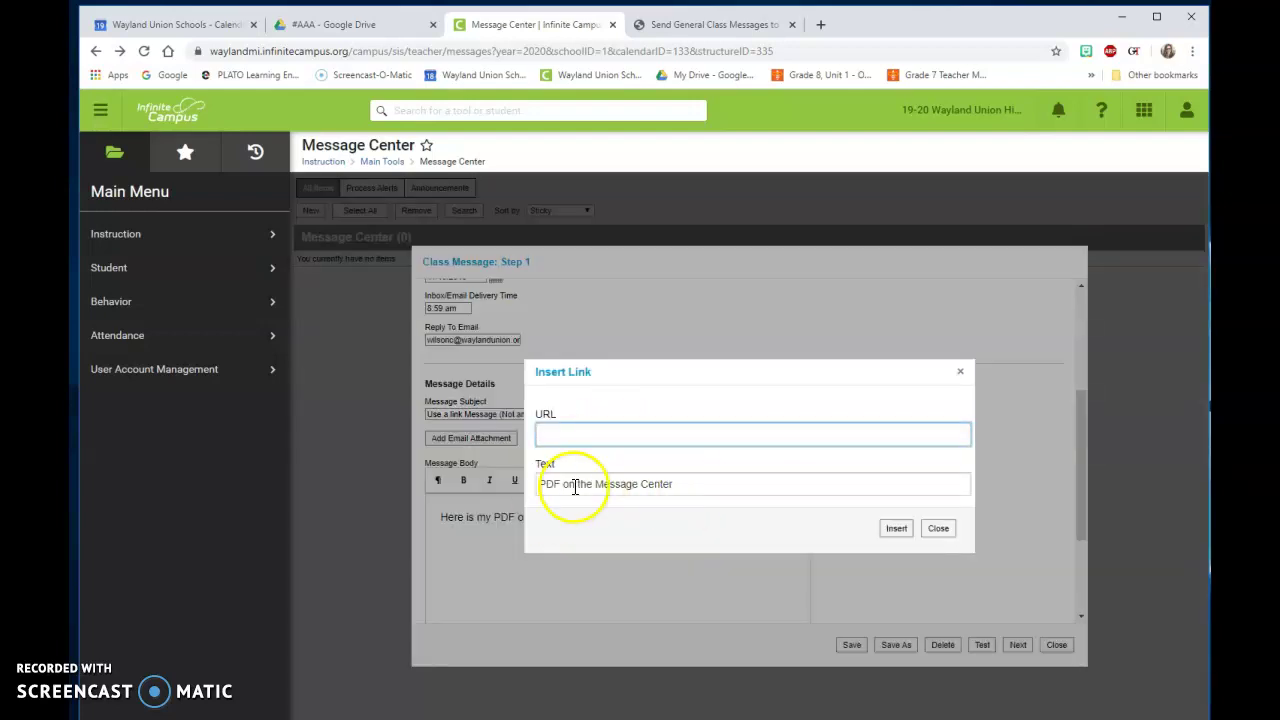
right_click(617, 436)
click(655, 558)
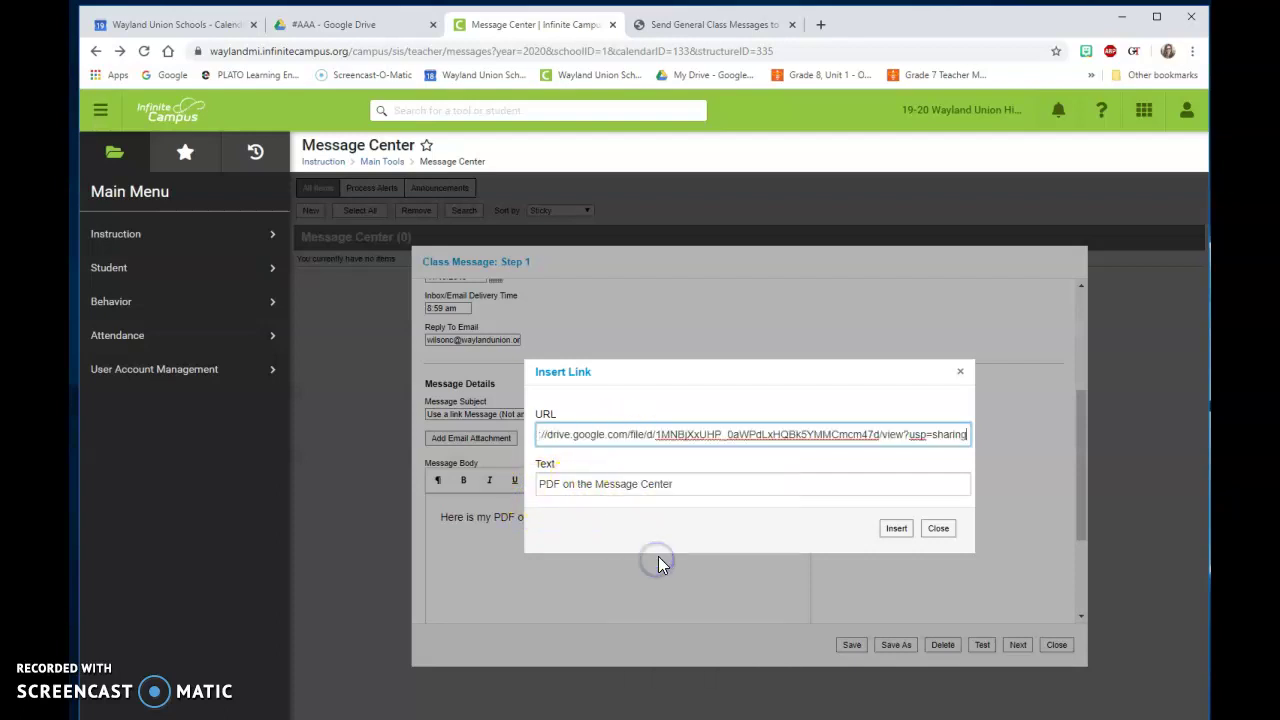
click(893, 535)
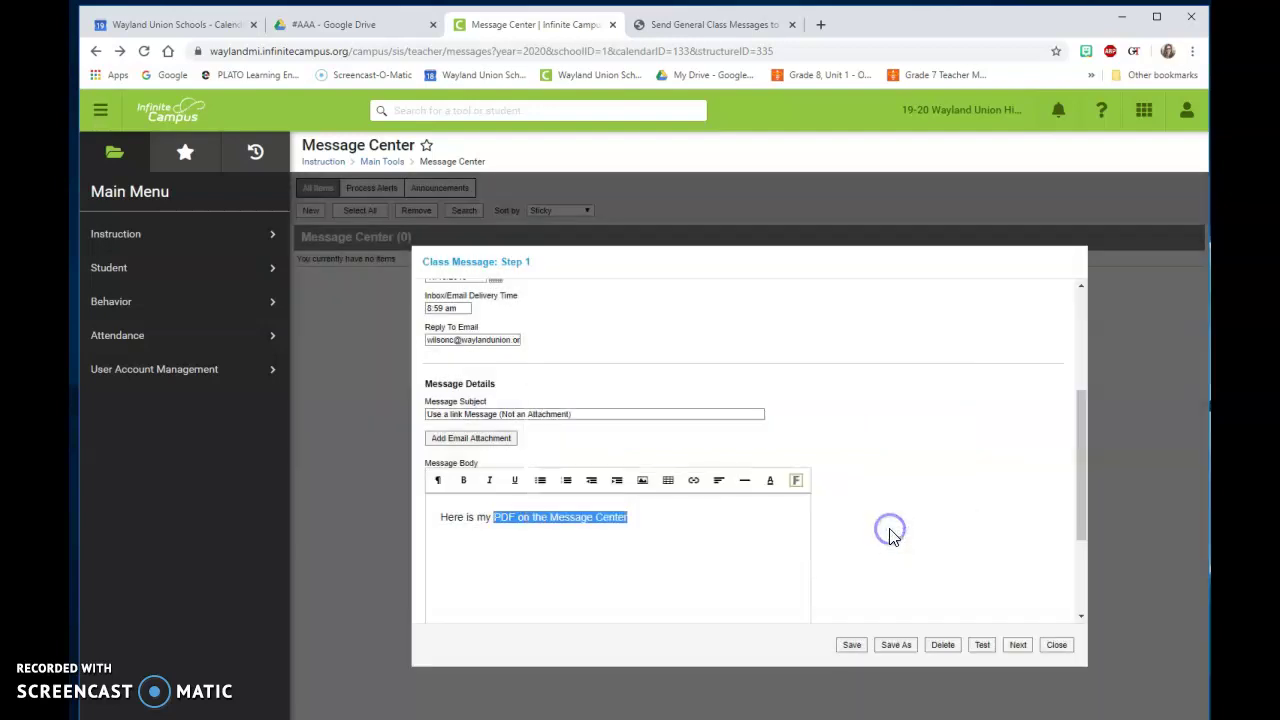
Step: Test the new link twice, choosing to stay on the page and dismissing its URL popup
click(653, 521)
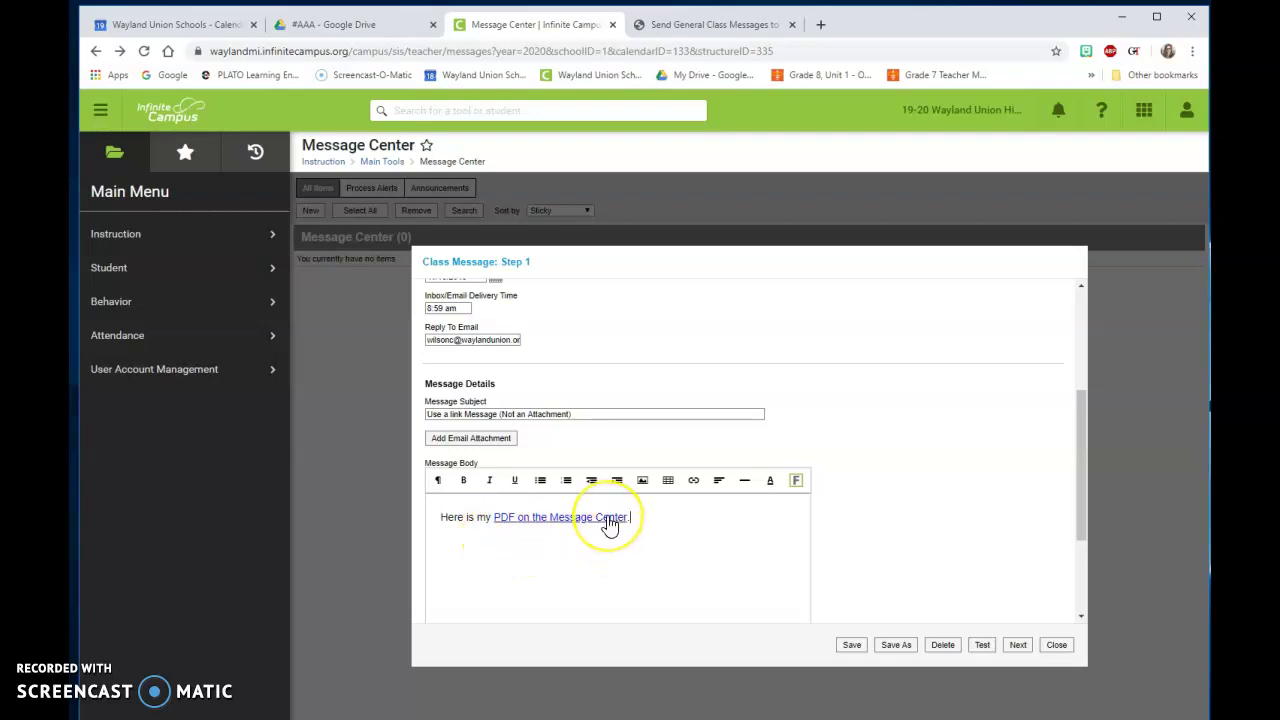
click(610, 522)
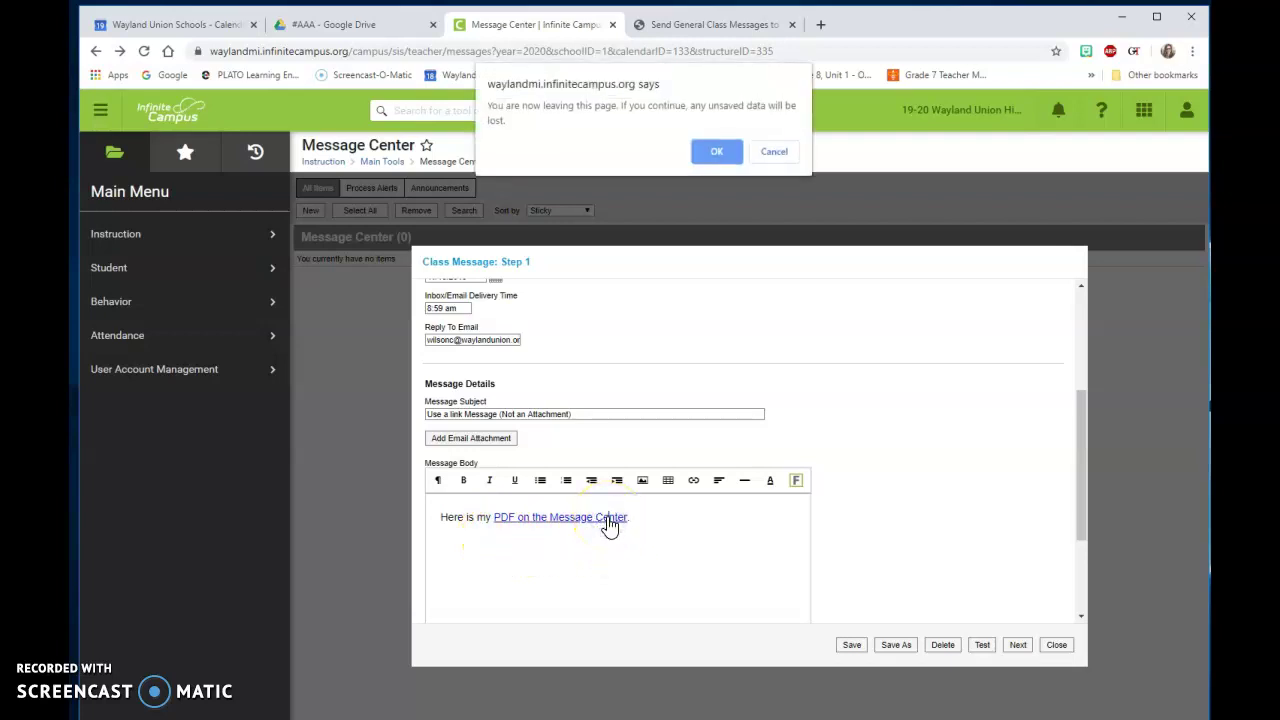
click(771, 155)
click(743, 582)
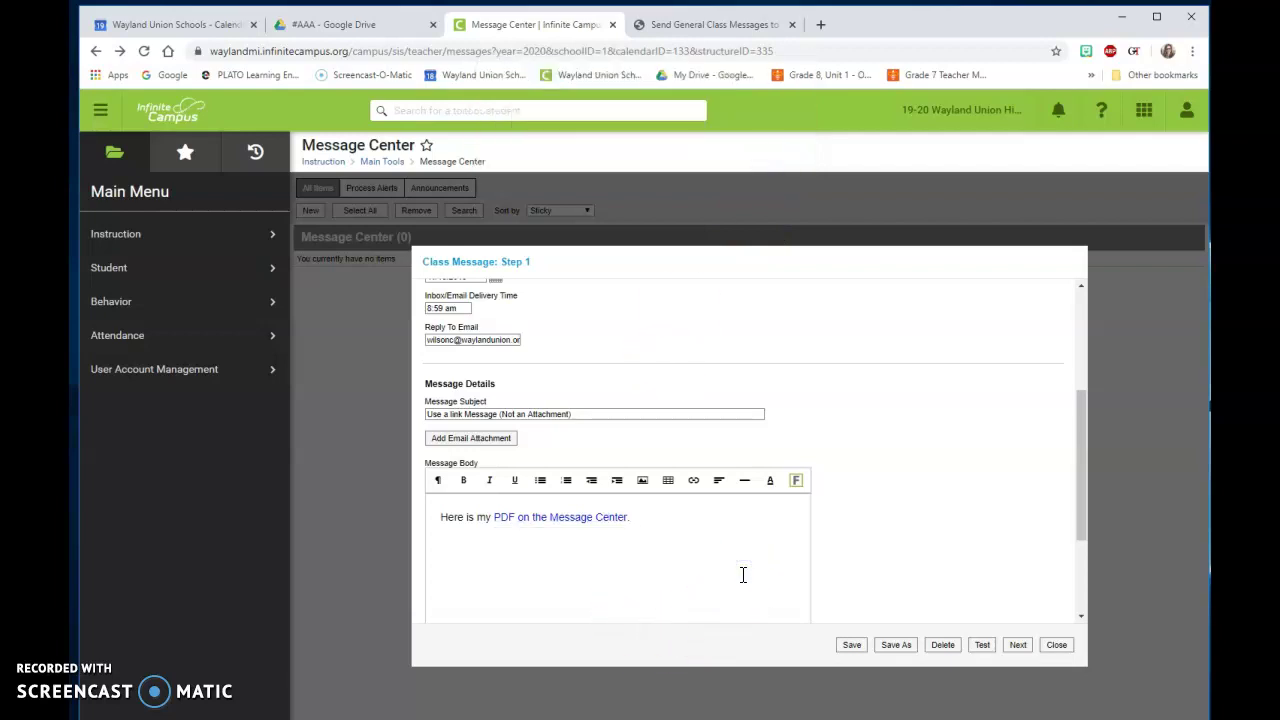
click(608, 525)
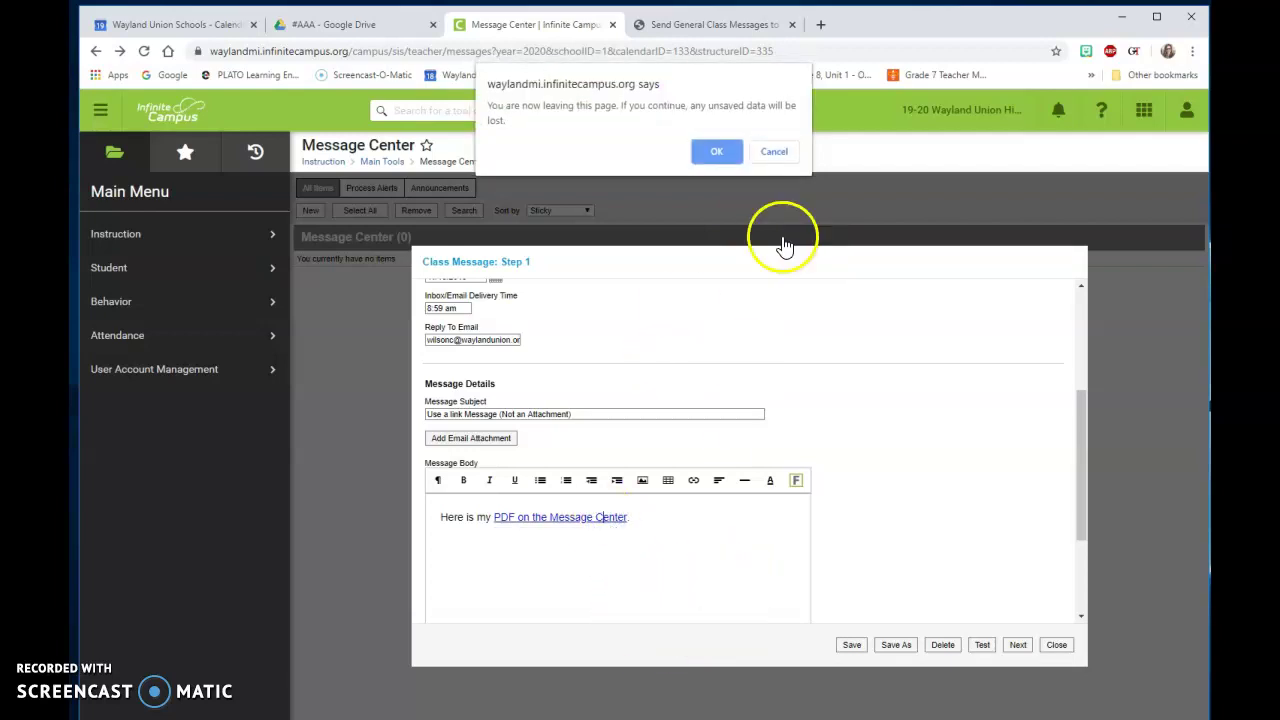
click(772, 152)
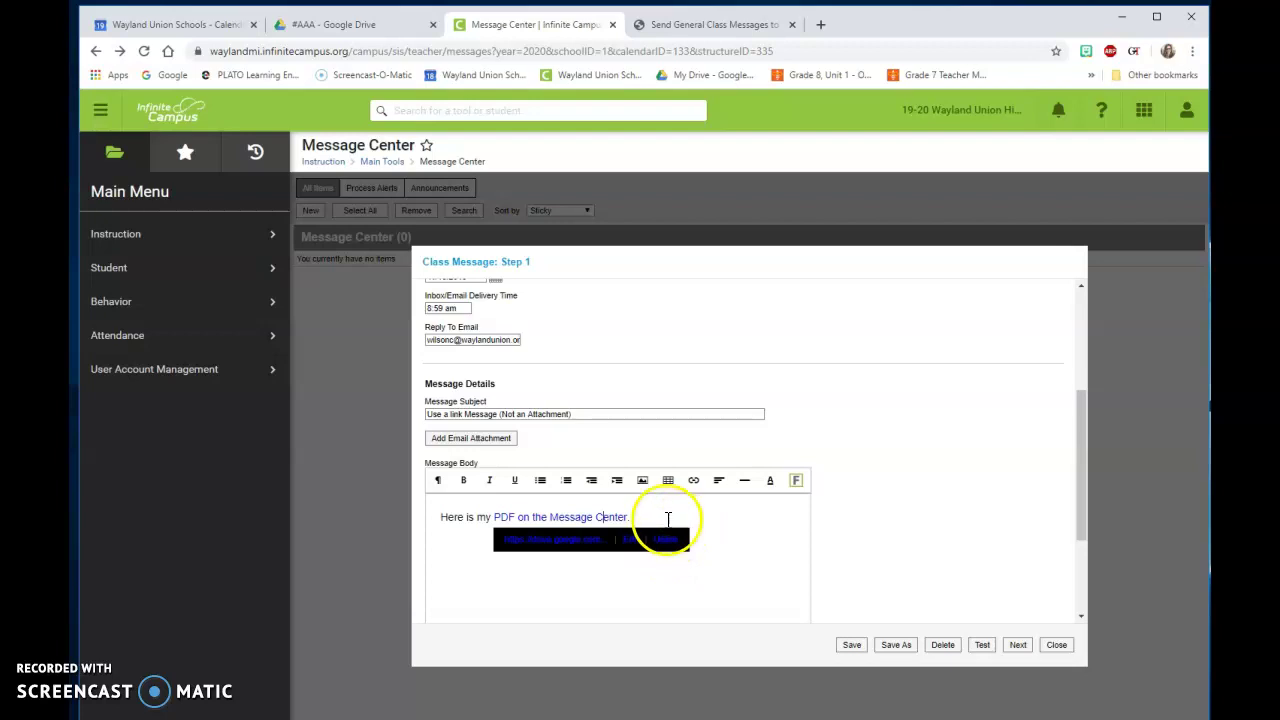
click(663, 519)
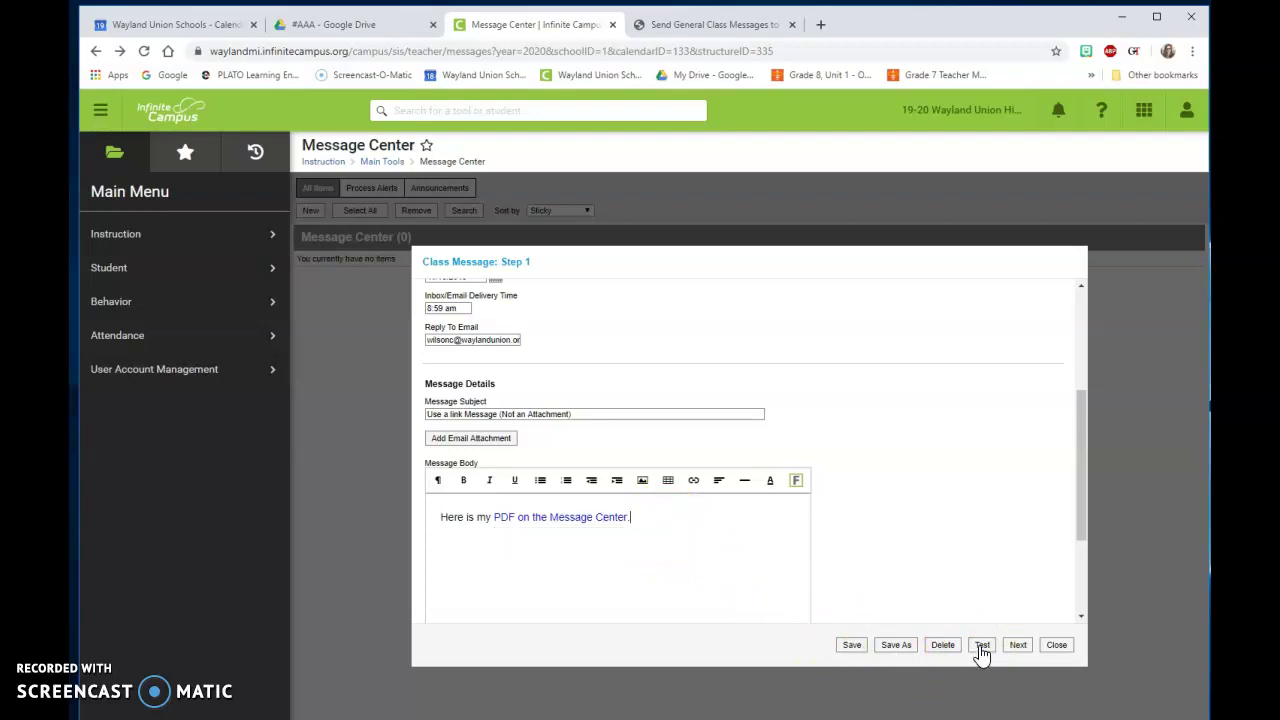
Step: Send a test copy of the class message to the teacher's school e-mail address
click(982, 645)
click(650, 418)
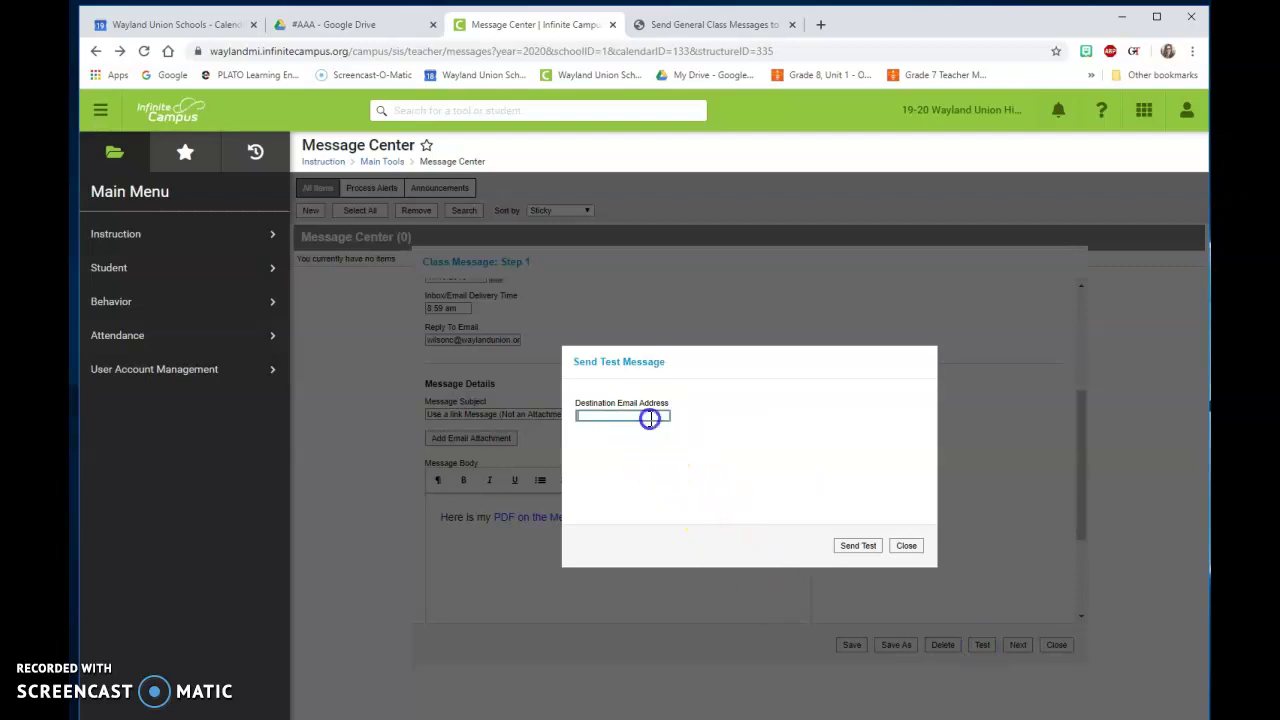
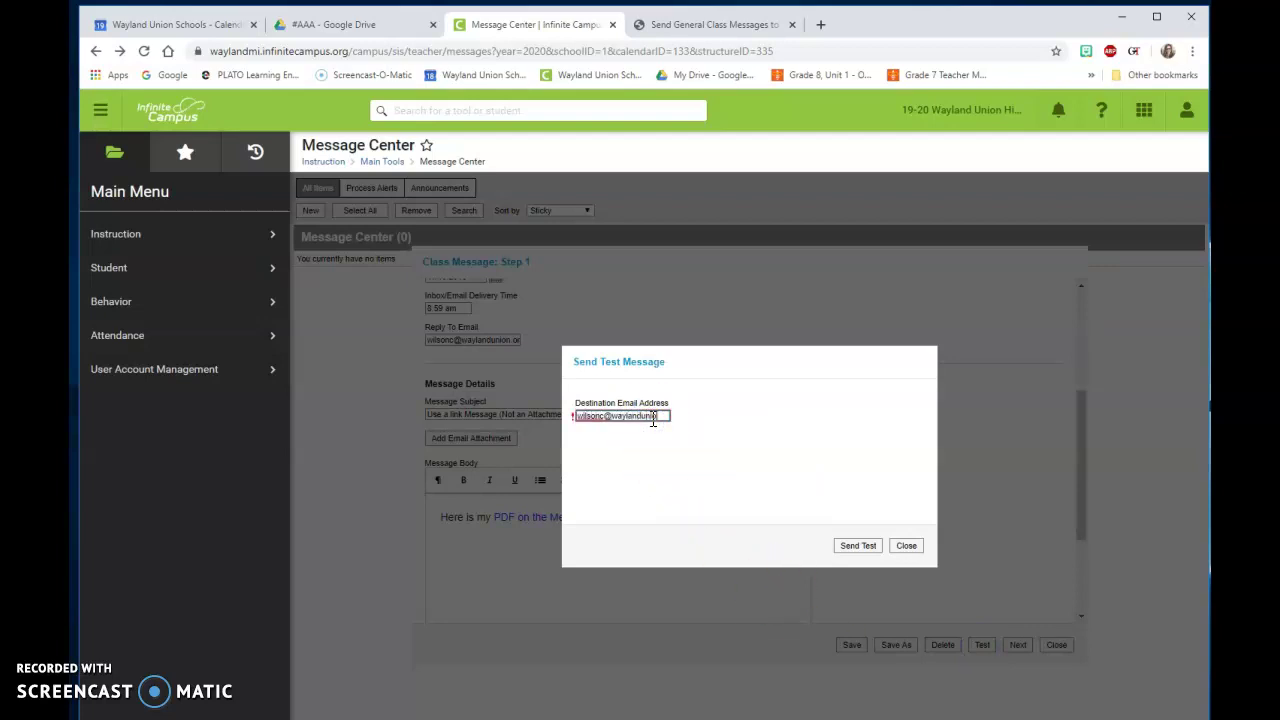
click(862, 546)
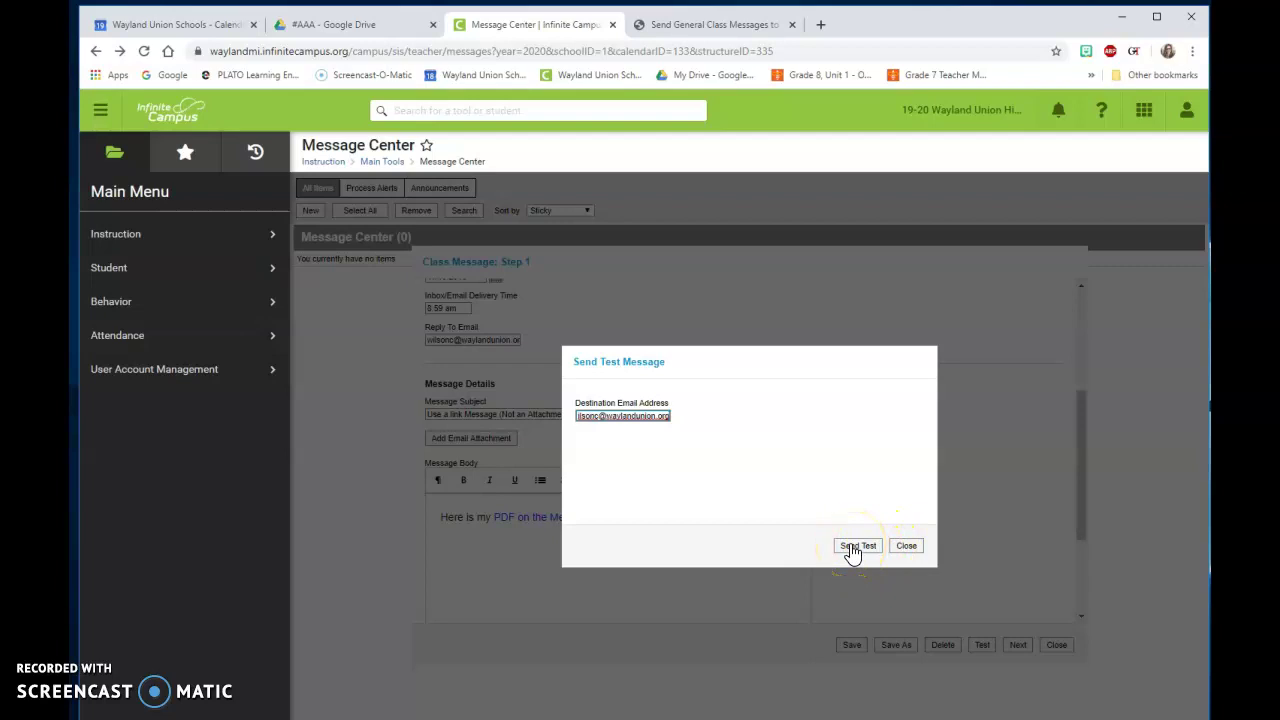
click(860, 546)
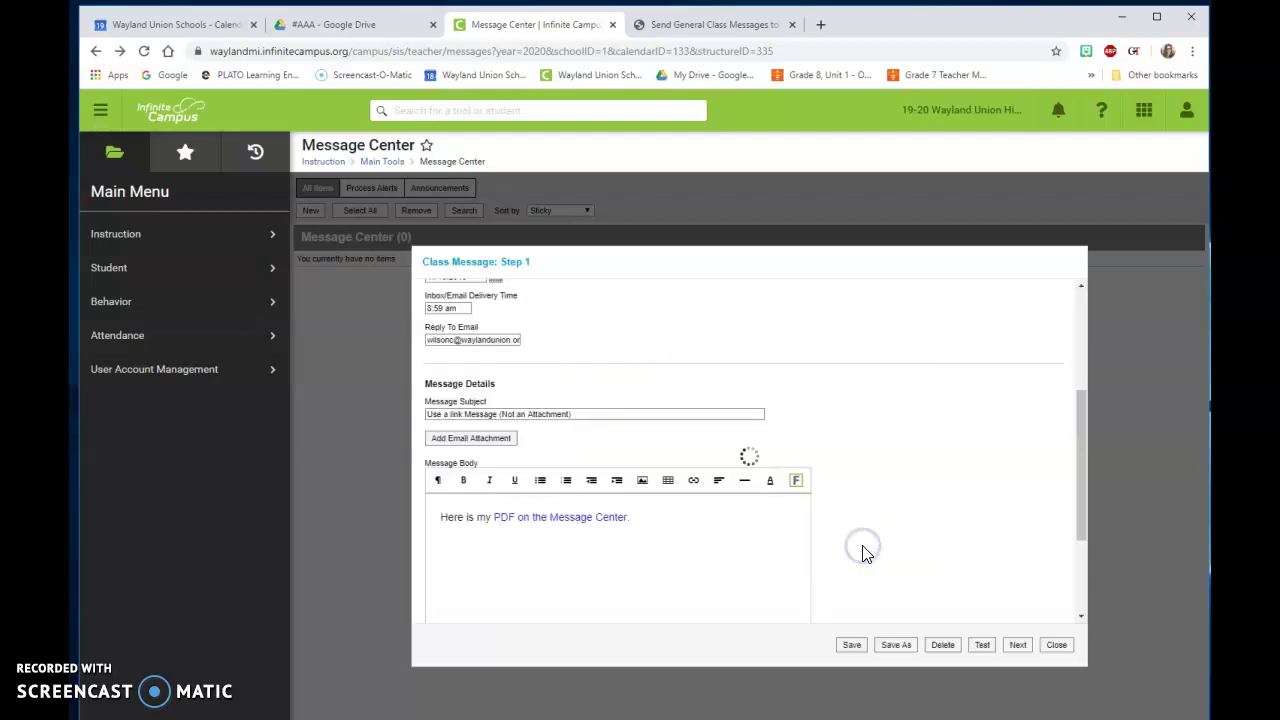